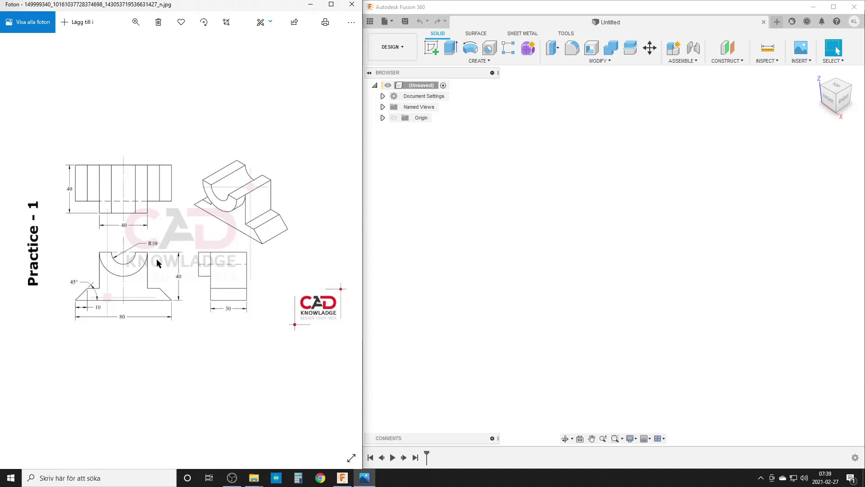
Examine the dimensions of the top and front views in the reference drawing.
{"action": "scroll", "coordinate": [156, 259], "scroll_direction": "up", "scroll_amount": 3}
{"action": "scroll", "coordinate": [156, 258], "scroll_direction": "down", "scroll_amount": 3}
{"action": "scroll", "coordinate": [188, 247], "scroll_direction": "up", "scroll_amount": 3}
{"action": "scroll", "coordinate": [170, 251], "scroll_direction": "down", "scroll_amount": 1}
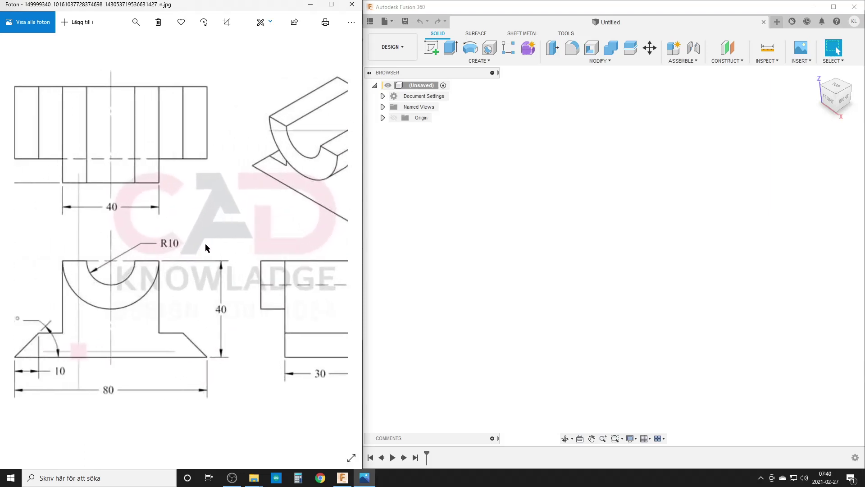
{"action": "mouse_move", "coordinate": [218, 245]}
{"action": "left_mouse_down"}
{"action": "mouse_move", "coordinate": [164, 245]}
{"action": "mouse_move", "coordinate": [311, 248]}
{"action": "mouse_move", "coordinate": [161, 217]}
{"action": "mouse_move", "coordinate": [226, 236]}
{"action": "mouse_move", "coordinate": [222, 226]}
{"action": "mouse_move", "coordinate": [236, 243]}
{"action": "left_mouse_up"}
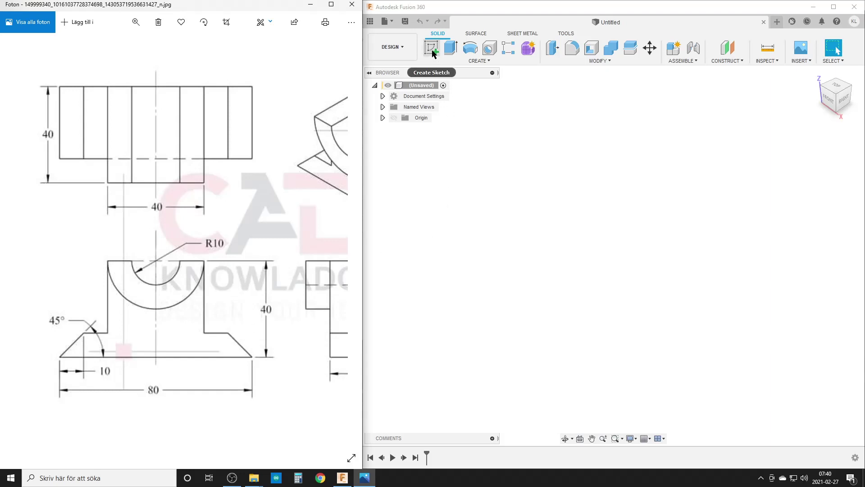
Create a new internal component in the unsaved design and name it "Part1 style new".
{"action": "right_click", "coordinate": [426, 85]}
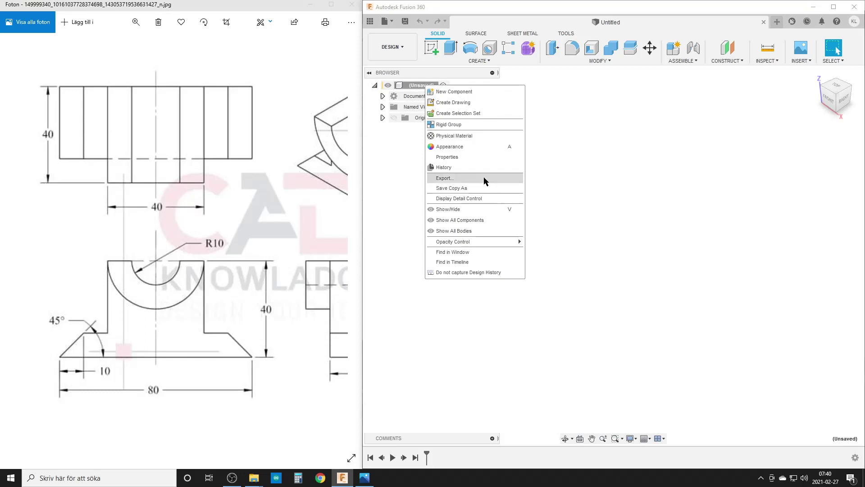
{"action": "left_click", "coordinate": [464, 91]}
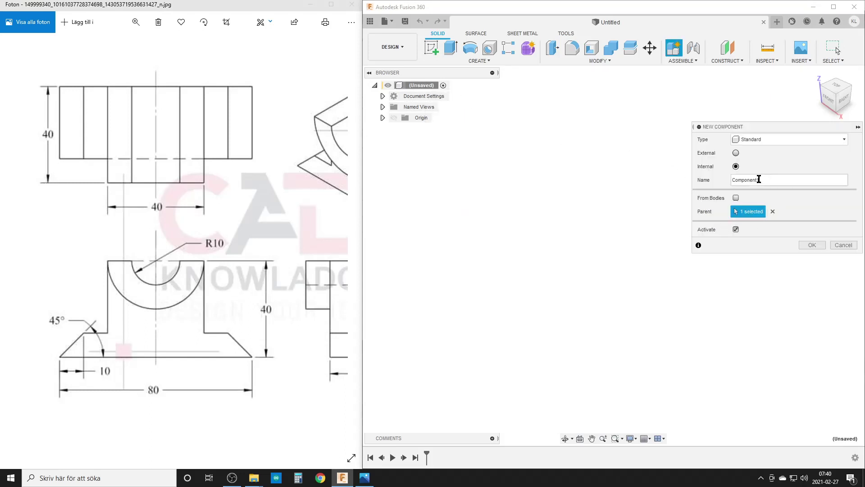
{"action": "double_click", "coordinate": [759, 179]}
{"action": "type", "text": "Part"}
{"action": "key", "text": "BackSpace"}
{"action": "key", "text": "BackSpace"}
{"action": "key", "text": "BackSpace"}
{"action": "key", "text": "BackSpace"}
{"action": "key", "text": "BackSpace"}
{"action": "key", "text": "BackSpace"}
{"action": "type", "text": "yle new"}
{"action": "key", "text": "Return"}
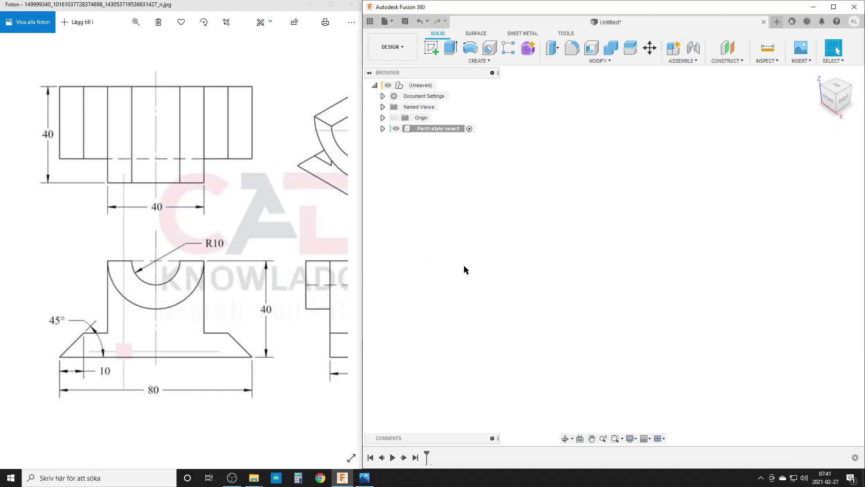
Start a sketch on the front plane and draw a horizontal line 80 mm long above the origin.
{"action": "left_click", "coordinate": [429, 52]}
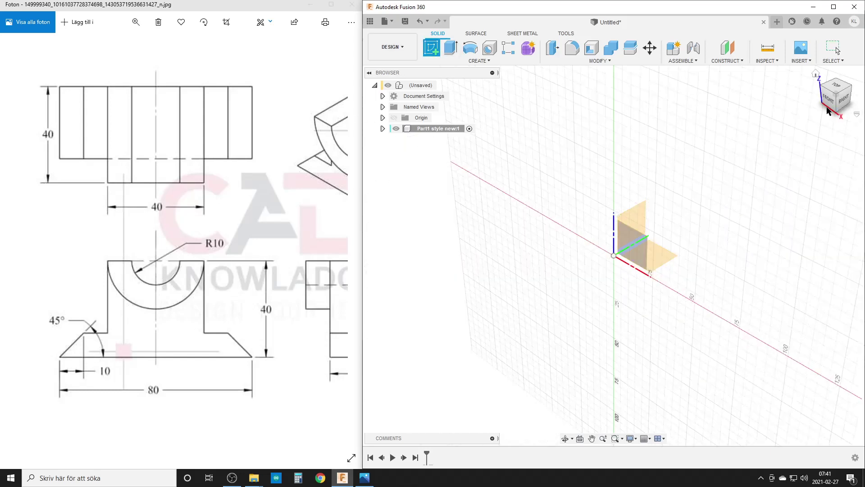
{"action": "left_click", "coordinate": [828, 107]}
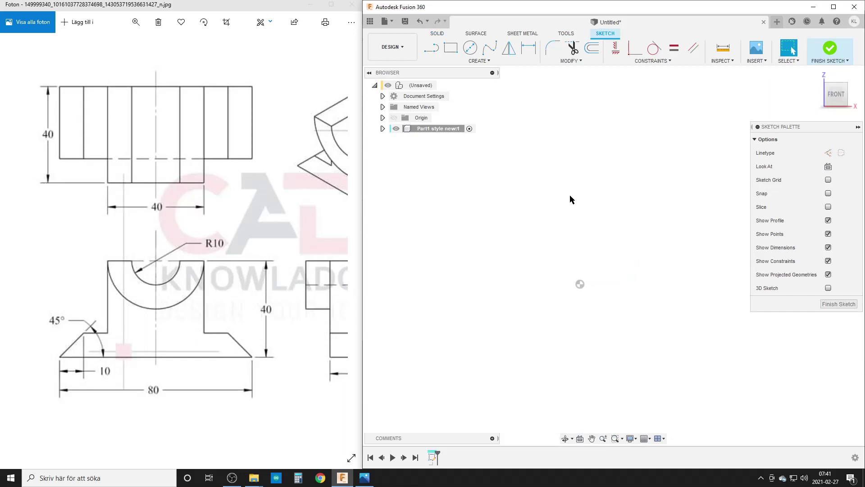
{"action": "key", "text": "l"}
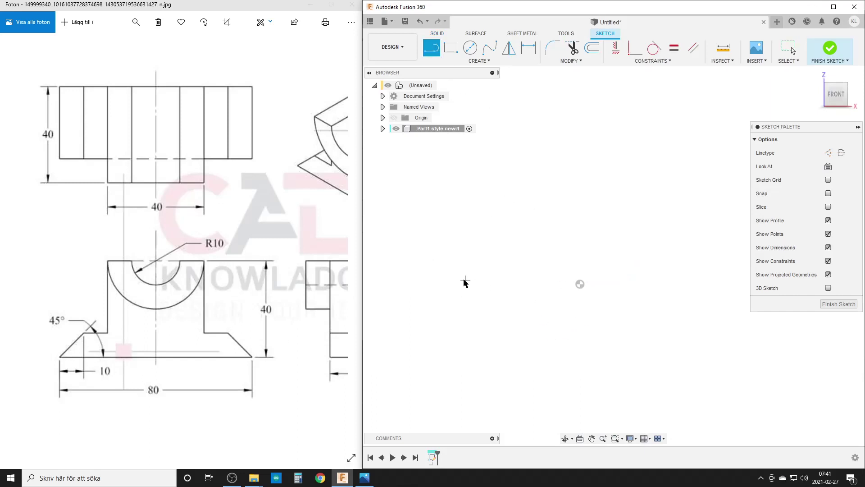
{"action": "left_click", "coordinate": [454, 259]}
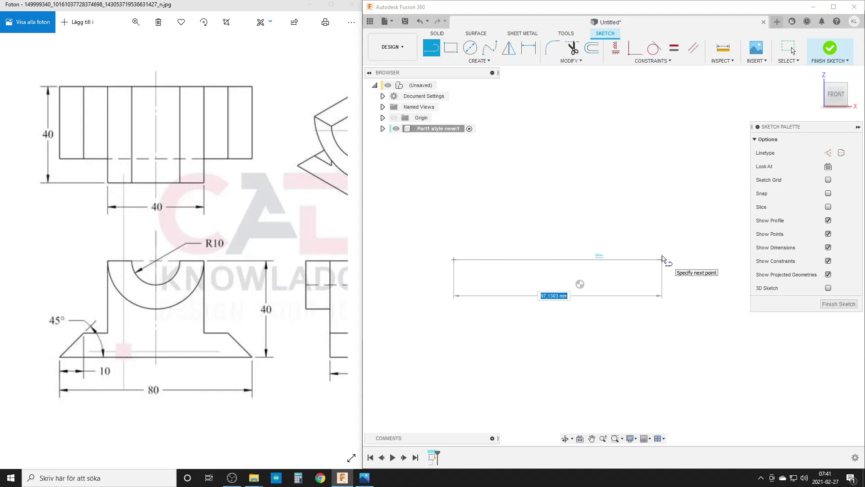
{"action": "type", "text": "80"}
{"action": "key", "text": "Return"}
{"action": "key", "text": "Escape"}
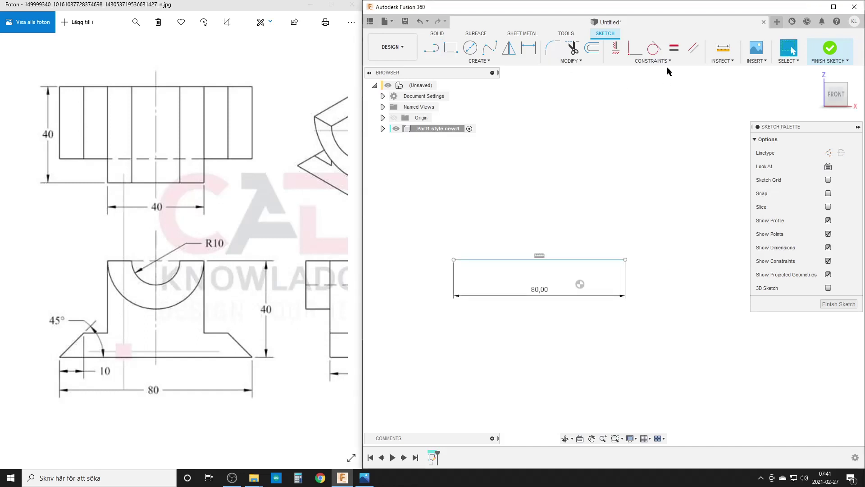
Centre the 80 mm line on the origin with a MidPoint constraint and expand the component's Sketches folder.
{"action": "left_click", "coordinate": [653, 61]}
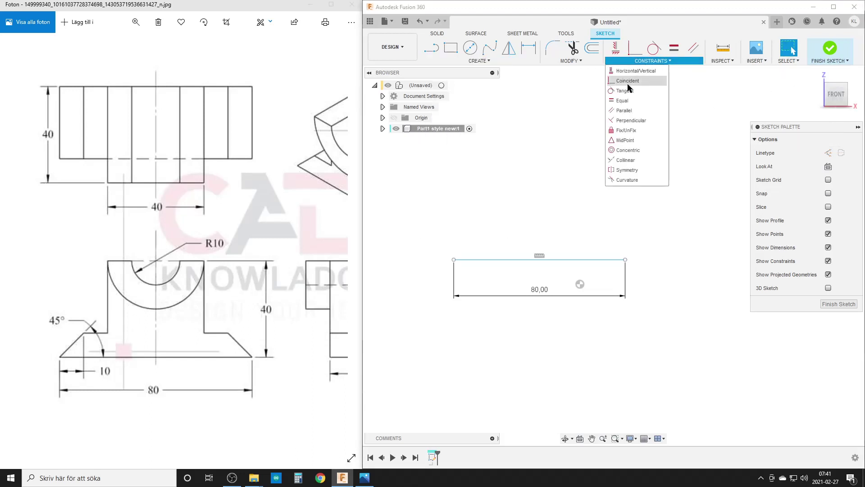
{"action": "left_click", "coordinate": [627, 140]}
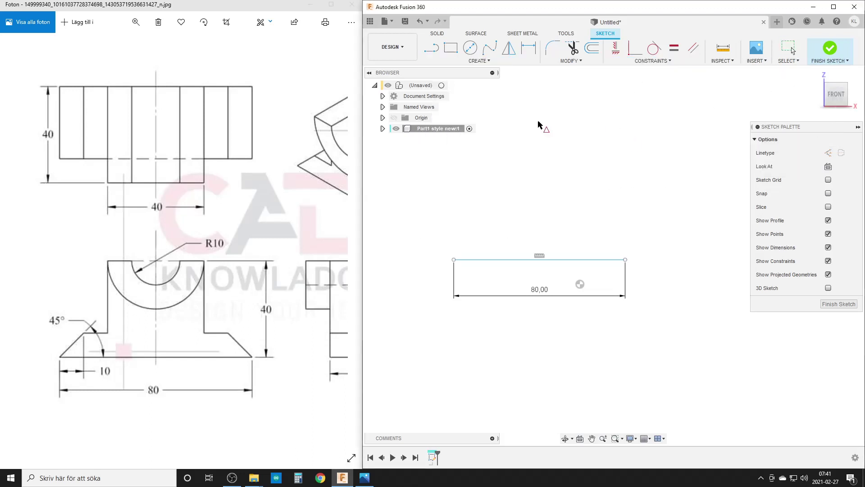
{"action": "left_click", "coordinate": [499, 260]}
{"action": "left_click", "coordinate": [580, 284]}
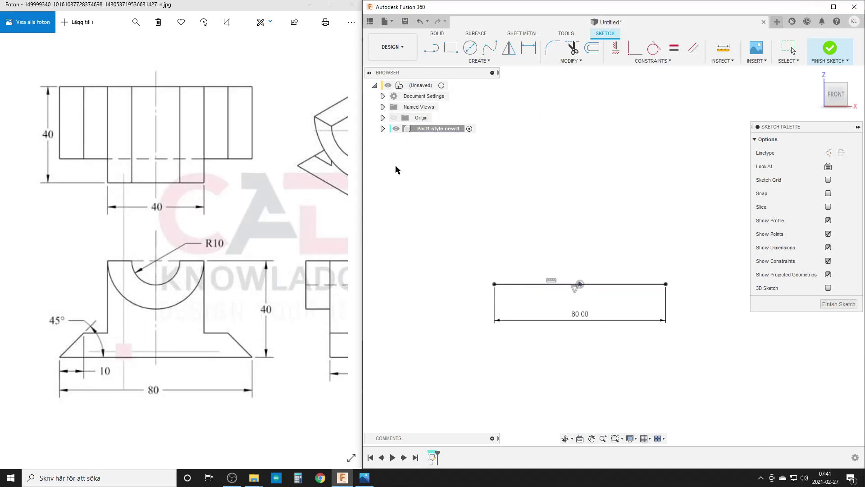
{"action": "left_click", "coordinate": [383, 128]}
{"action": "left_click", "coordinate": [391, 150]}
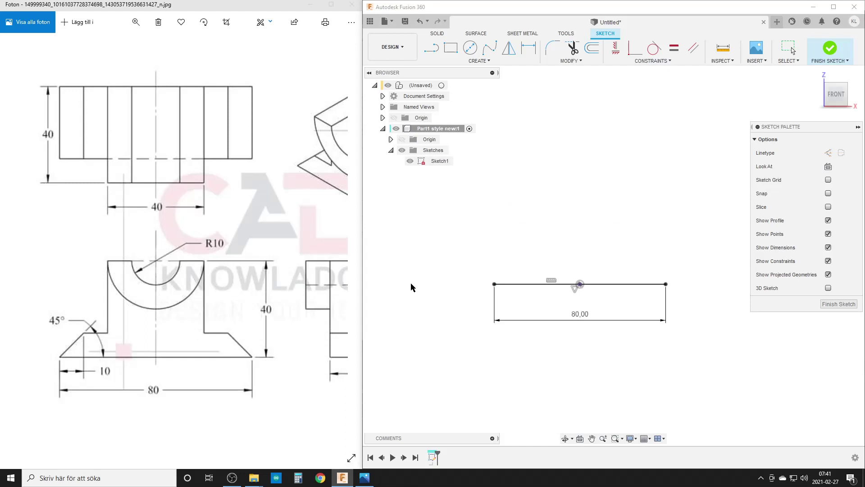
Sketch the left outline from the base line's end: a sloped line, a horizontal line about 13 mm long and a vertical about 33 mm high.
{"action": "key", "text": "l"}
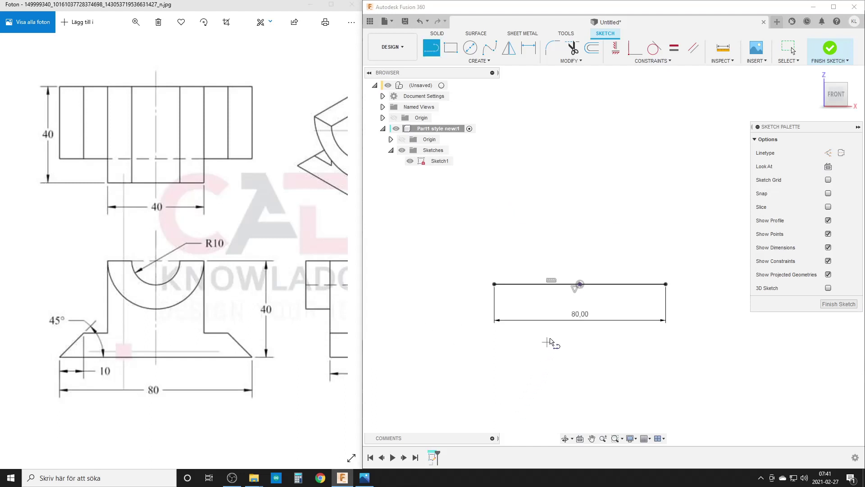
{"action": "left_click", "coordinate": [495, 284]}
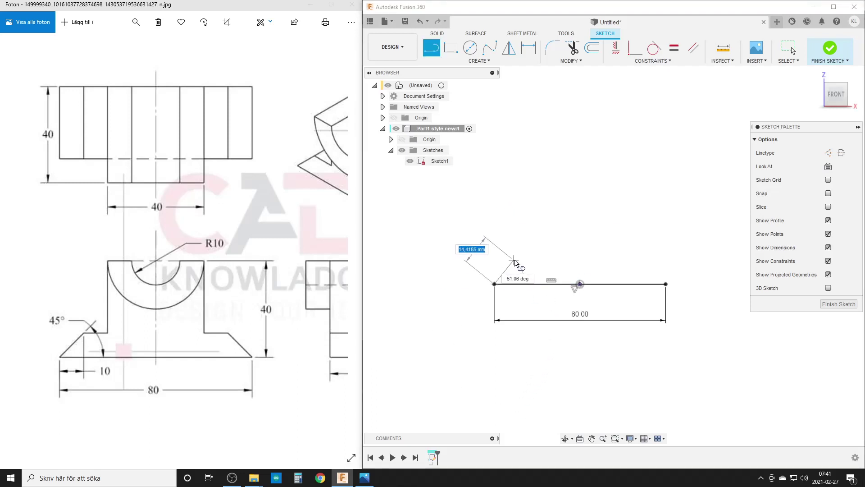
{"action": "left_click", "coordinate": [516, 261]}
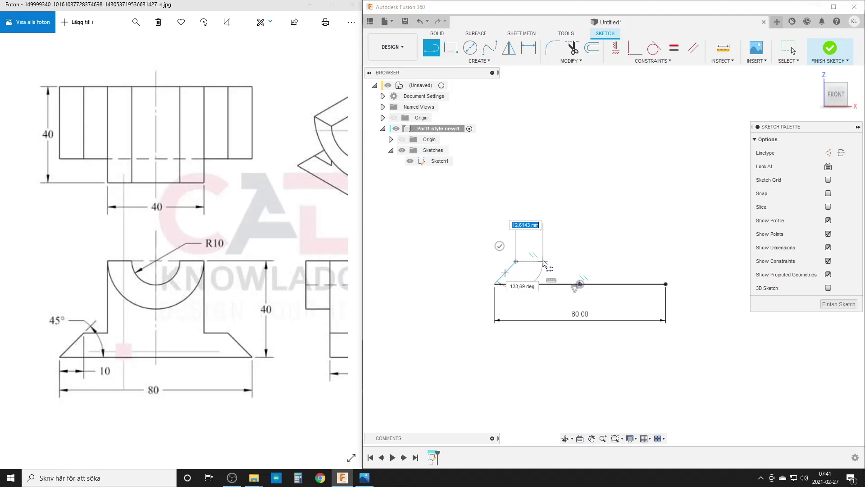
{"action": "left_click", "coordinate": [545, 262]}
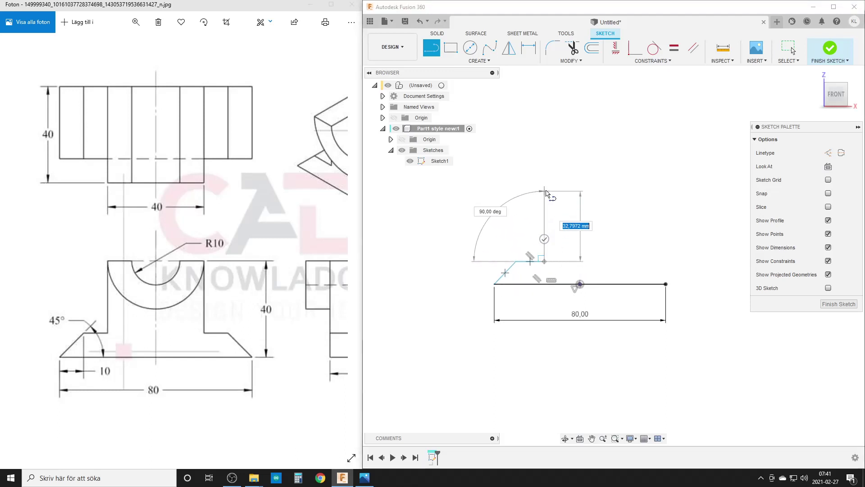
{"action": "left_click", "coordinate": [545, 189]}
{"action": "left_click", "coordinate": [522, 190]}
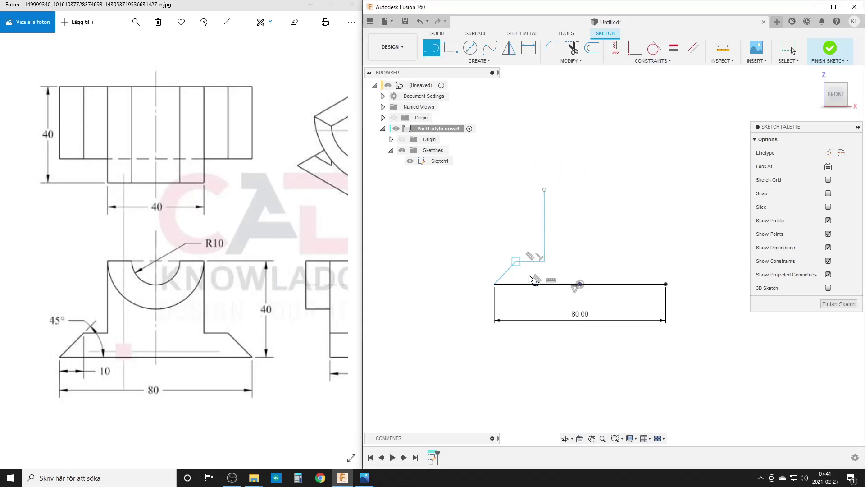
Sketch the matching right outline from the base line's other end: a sloped line about 15 mm long, a short horizontal and a vertical line.
{"action": "left_click", "coordinate": [665, 285]}
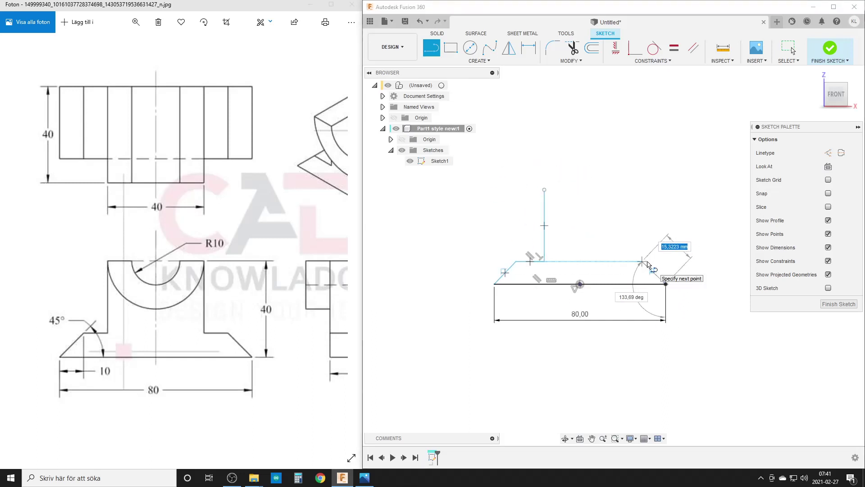
{"action": "left_click", "coordinate": [642, 261]}
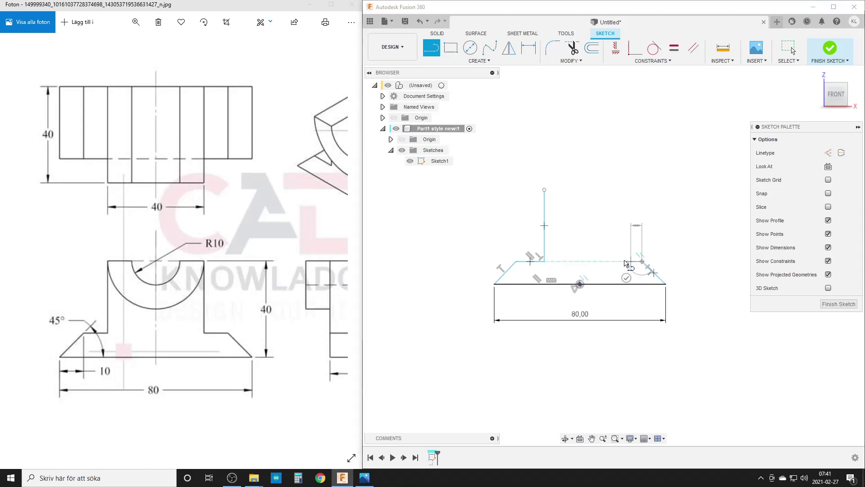
{"action": "left_click", "coordinate": [612, 262]}
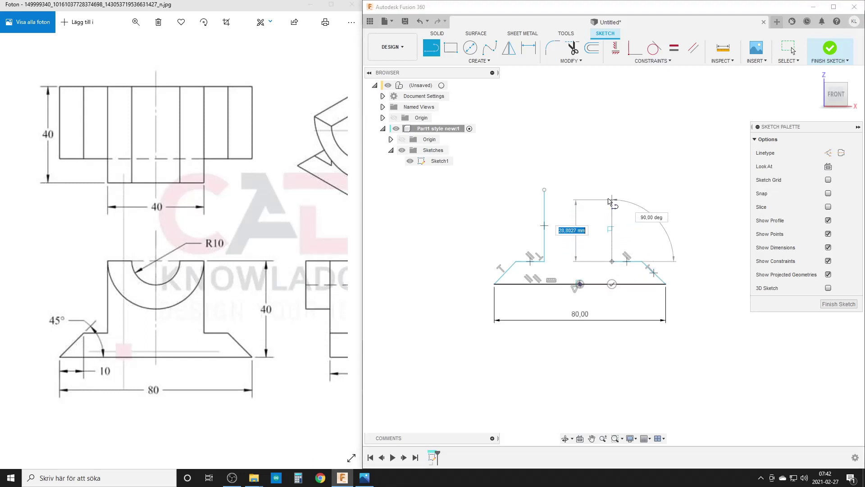
{"action": "left_click", "coordinate": [612, 195]}
{"action": "key", "text": "Escape"}
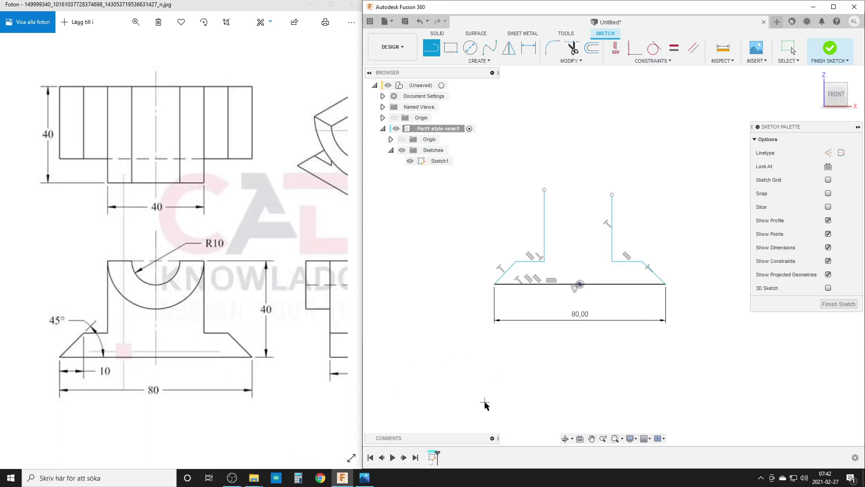
Dimension the left sloped line's horizontal extent as 10 mm.
{"action": "key", "text": "d"}
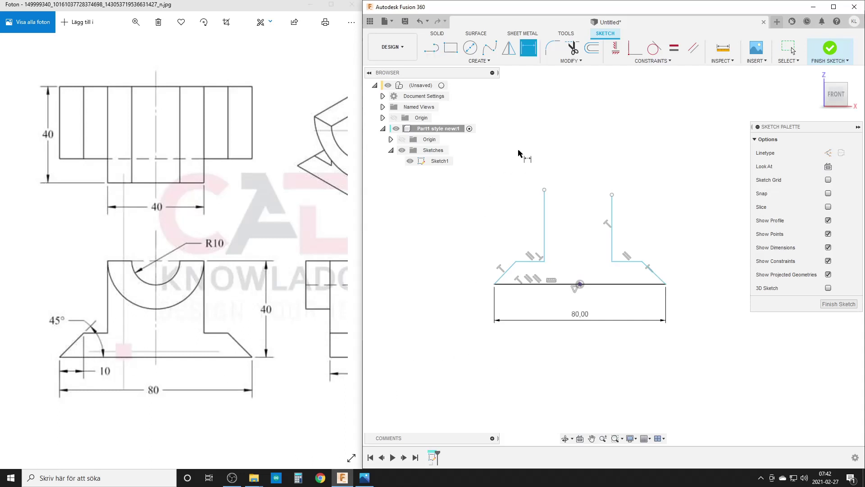
{"action": "key", "text": "Escape"}
{"action": "left_click", "coordinate": [527, 47]}
{"action": "left_click", "coordinate": [495, 283]}
{"action": "left_click", "coordinate": [516, 262]}
{"action": "left_click", "coordinate": [513, 310]}
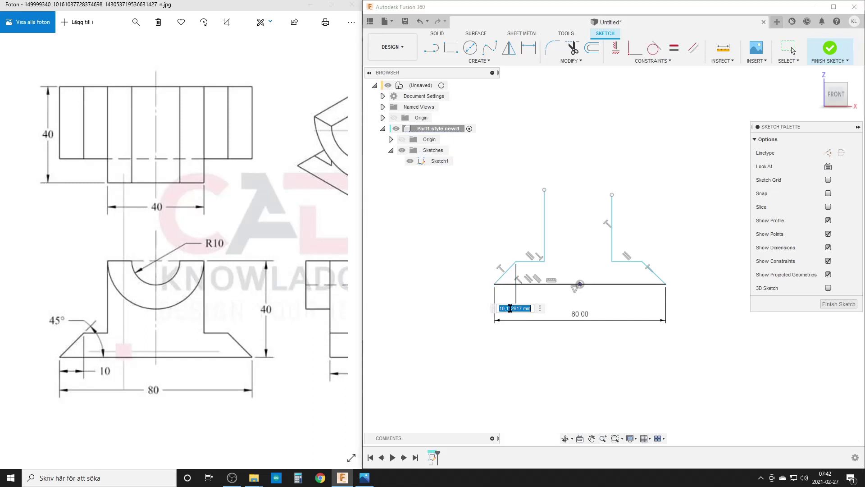
{"action": "type", "text": "10"}
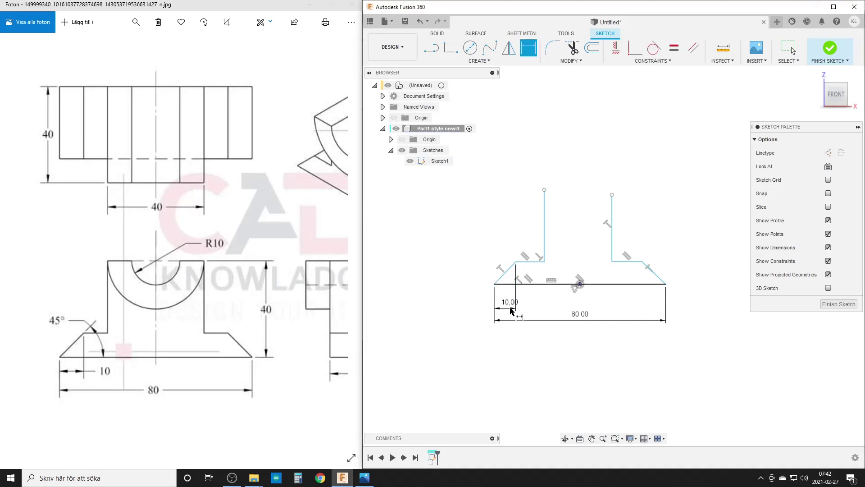
{"action": "key", "text": "Return"}
Dimension the angle between the base line and the left sloped line as 45 degrees.
{"action": "left_click", "coordinate": [509, 284]}
{"action": "left_click", "coordinate": [504, 274]}
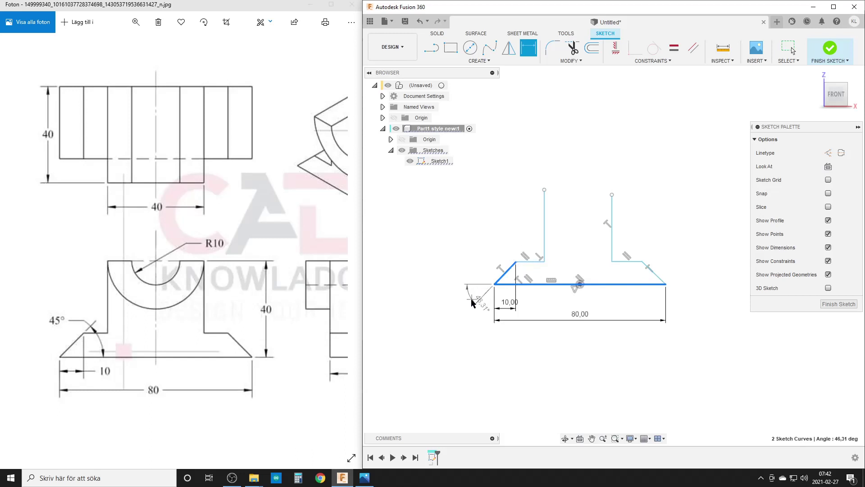
{"action": "left_click", "coordinate": [442, 320]}
{"action": "type", "text": "45"}
{"action": "key", "text": "Return"}
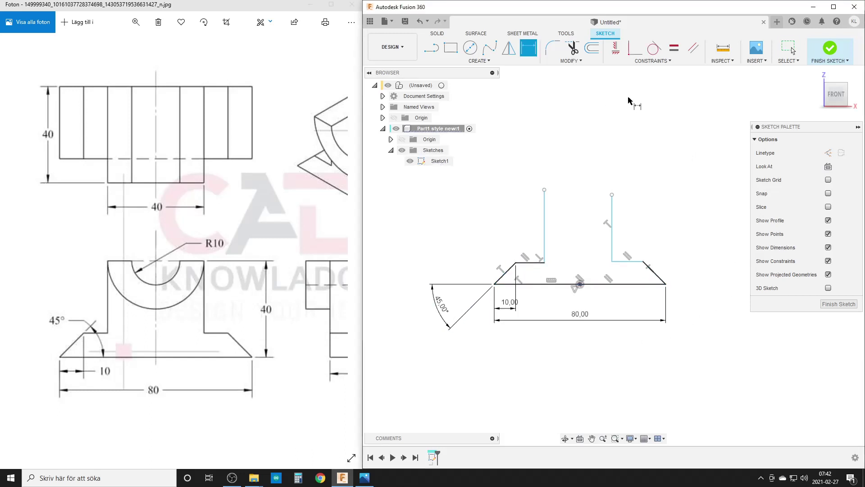
Dimension the height from the base line to the upper end of the left vertical line as 40 mm.
{"action": "left_click", "coordinate": [616, 51]}
{"action": "left_click", "coordinate": [541, 284]}
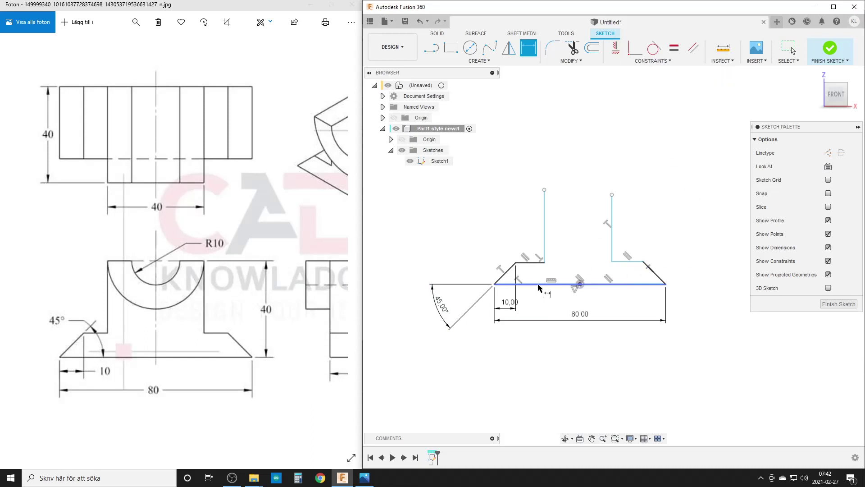
{"action": "left_click", "coordinate": [544, 190]}
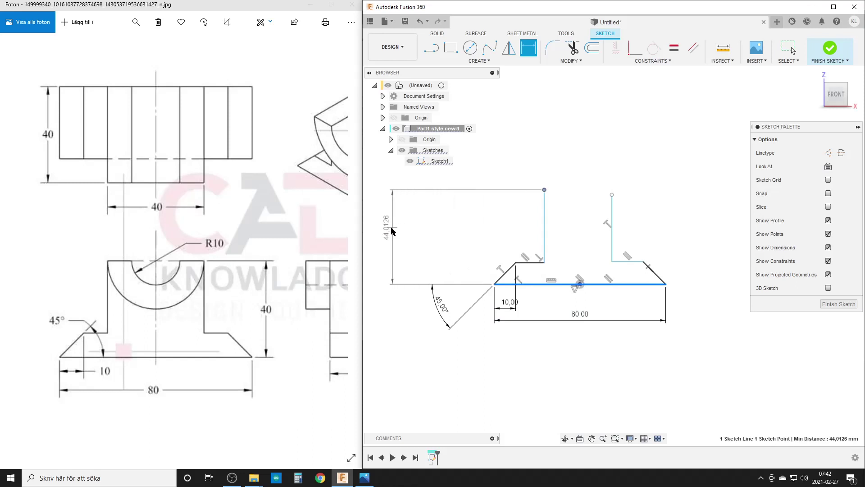
{"action": "left_click", "coordinate": [390, 228]}
{"action": "type", "text": "40"}
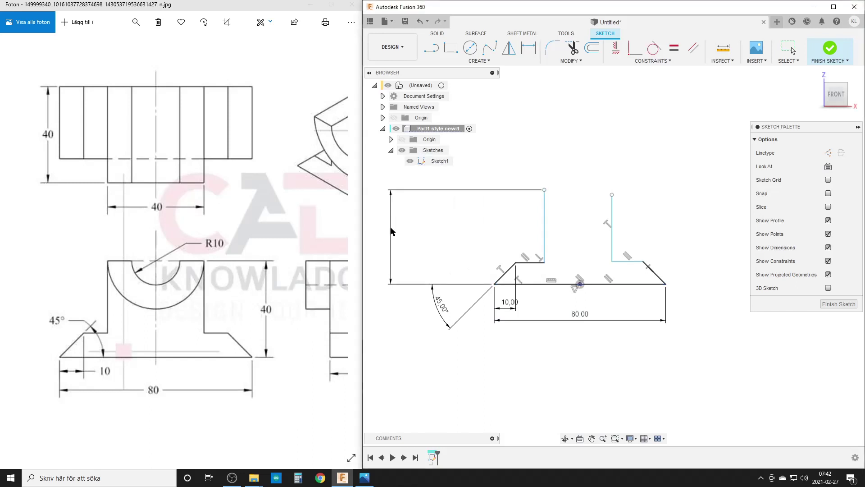
{"action": "key", "text": "Return"}
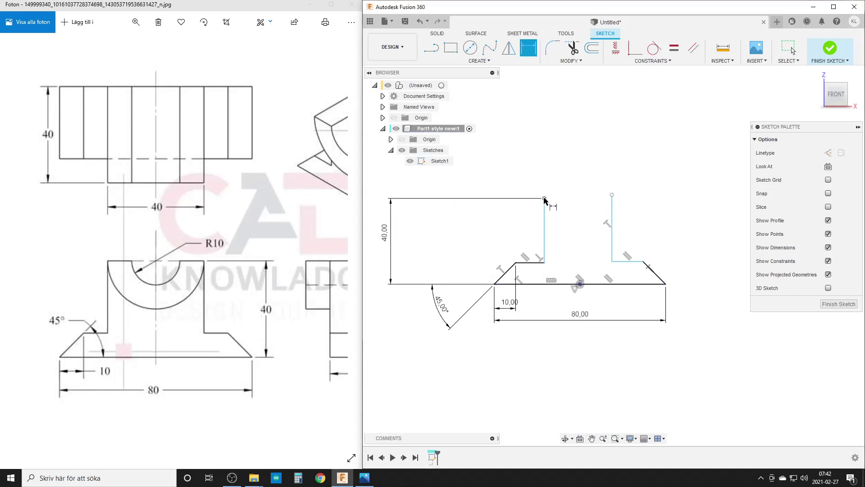
Dimension the distance between the upper ends of the two vertical lines as 40 mm.
{"action": "left_click", "coordinate": [612, 195]}
{"action": "left_click", "coordinate": [603, 158]}
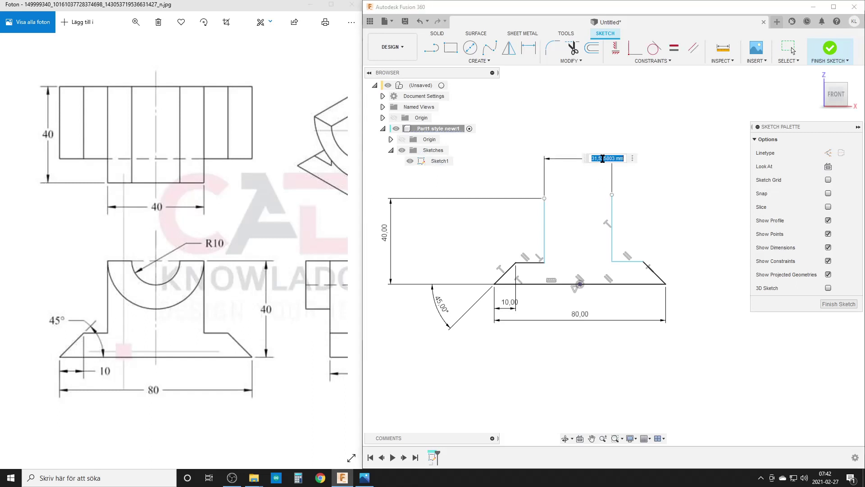
{"action": "type", "text": "40"}
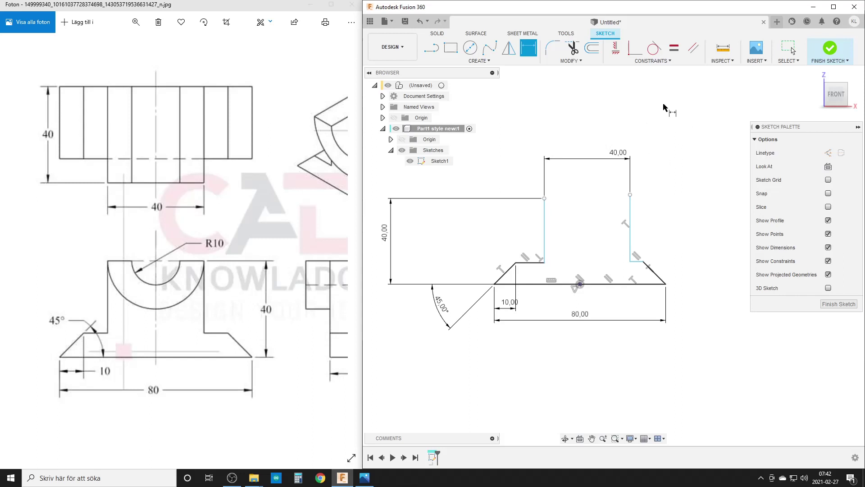
{"action": "key", "text": "Escape"}
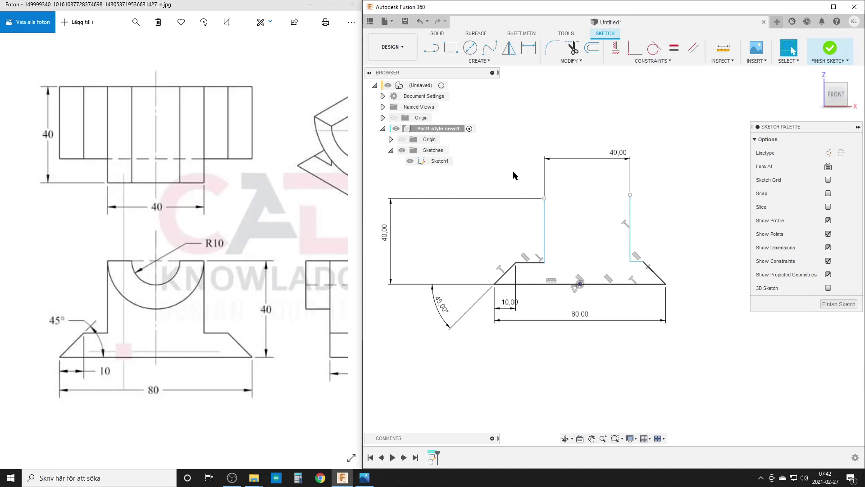
Apply Equal constraints to the two sloped lines, the two short horizontal ledges and the two vertical lines, pair by pair.
{"action": "left_click", "coordinate": [675, 48]}
{"action": "left_click", "coordinate": [507, 272]}
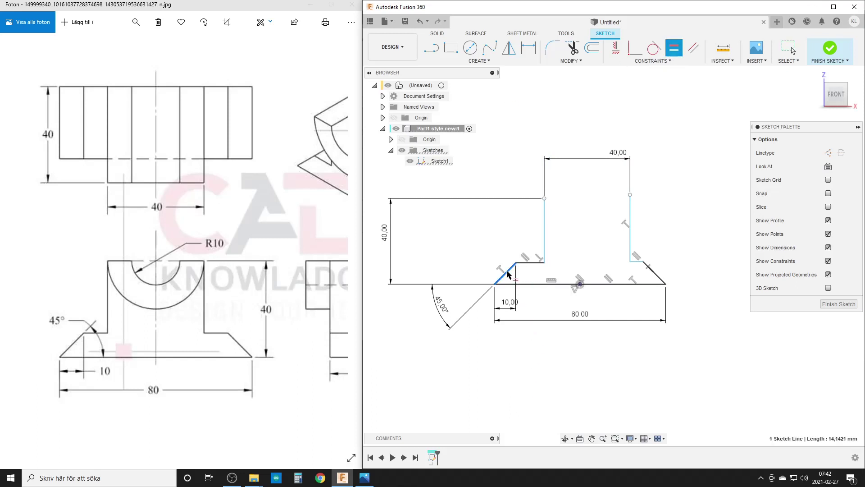
{"action": "left_click", "coordinate": [656, 273]}
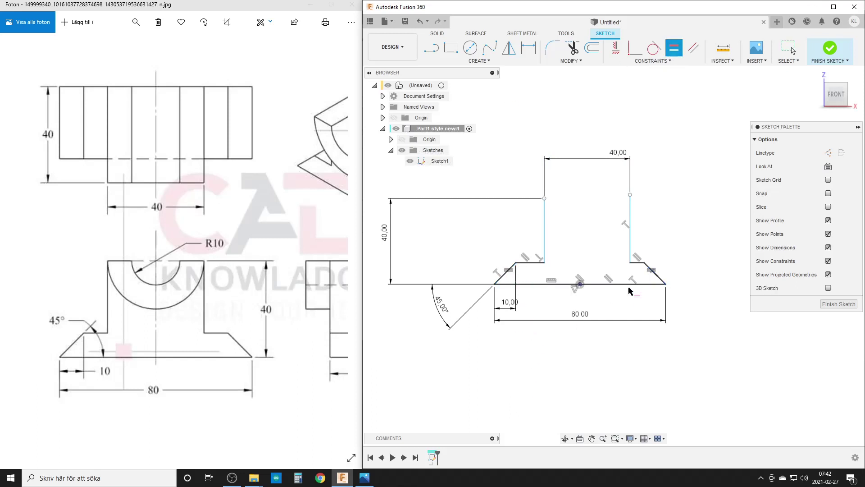
{"action": "left_click", "coordinate": [530, 264]}
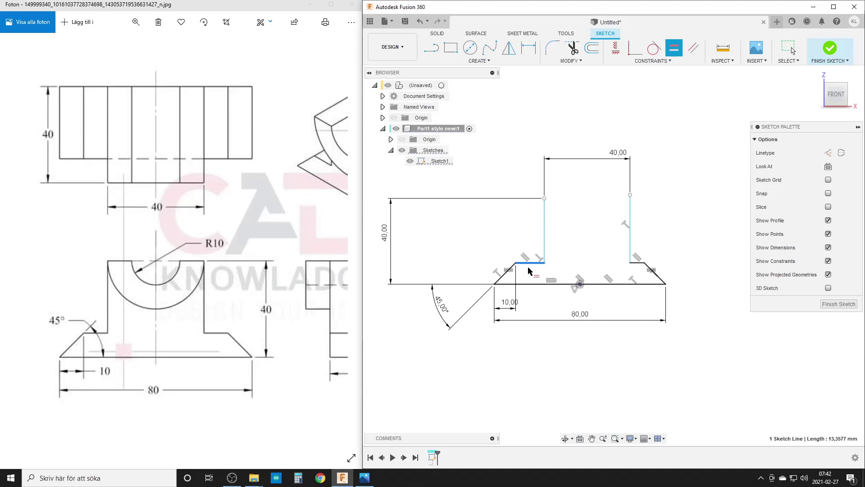
{"action": "left_click", "coordinate": [639, 264]}
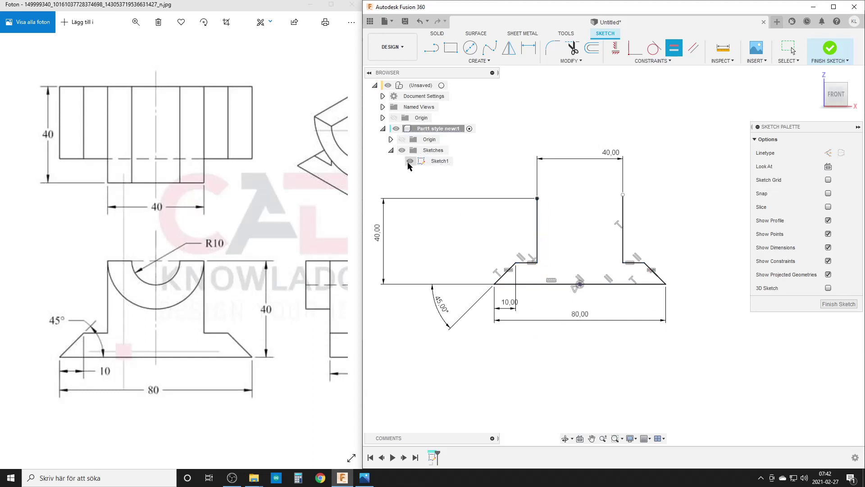
{"action": "left_click", "coordinate": [537, 230]}
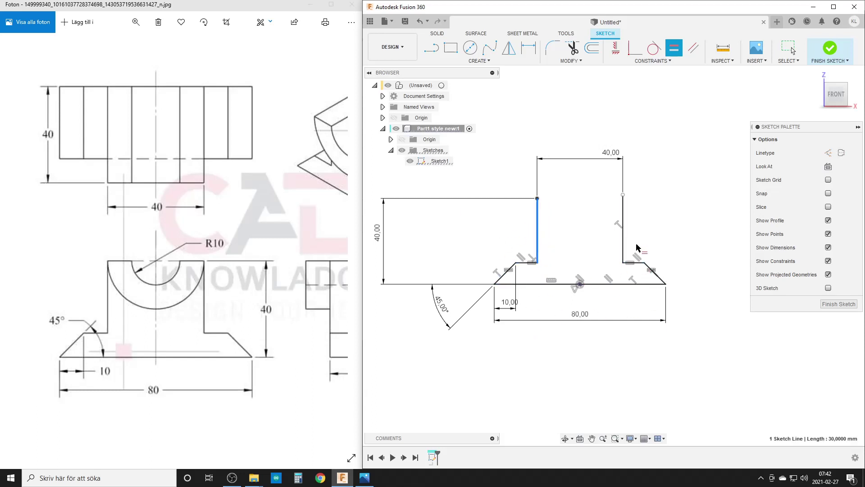
{"action": "left_click", "coordinate": [624, 220]}
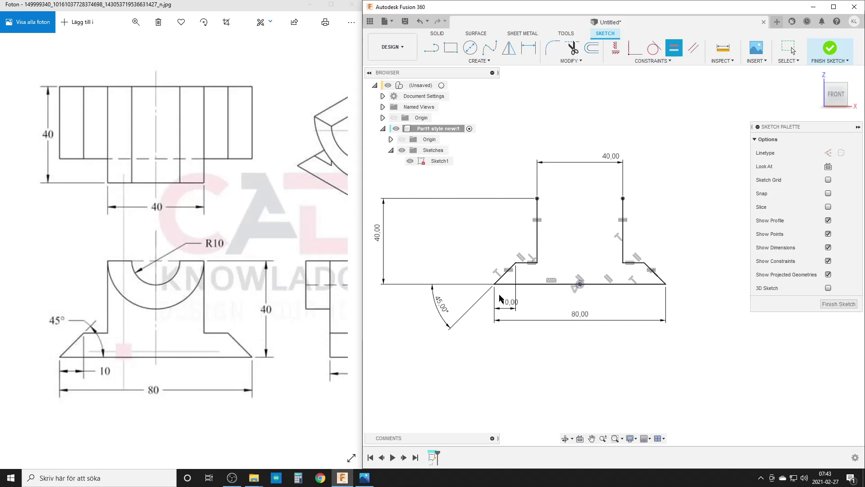
{"action": "key", "text": "Escape"}
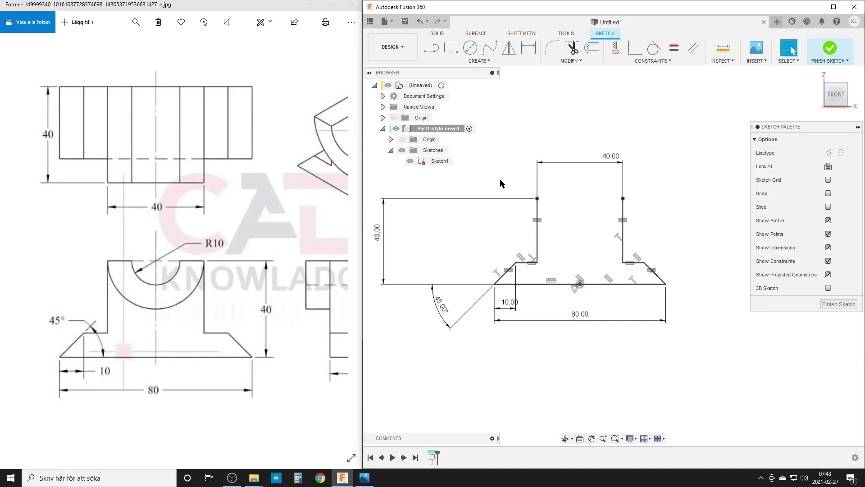
Draw a 3-point arc of about 23 mm radius between the upper ends of the two vertical lines, curving downward.
{"action": "left_click", "coordinate": [468, 61]}
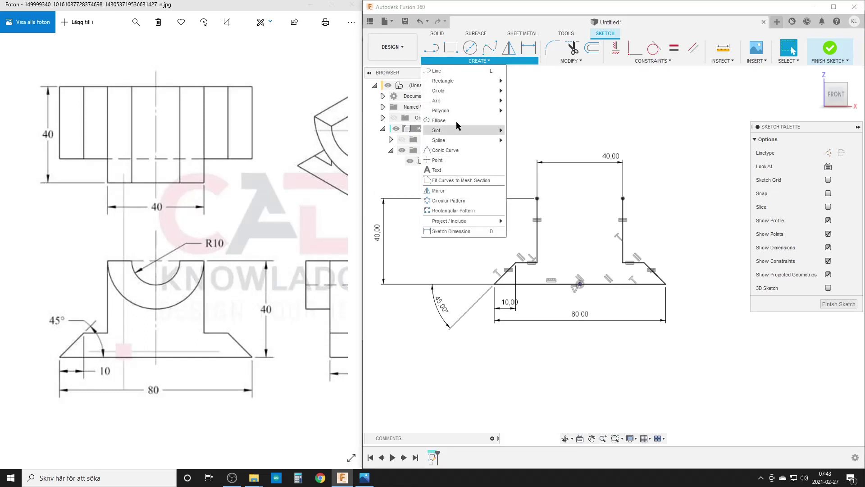
{"action": "mouse_move", "coordinate": [462, 105]}
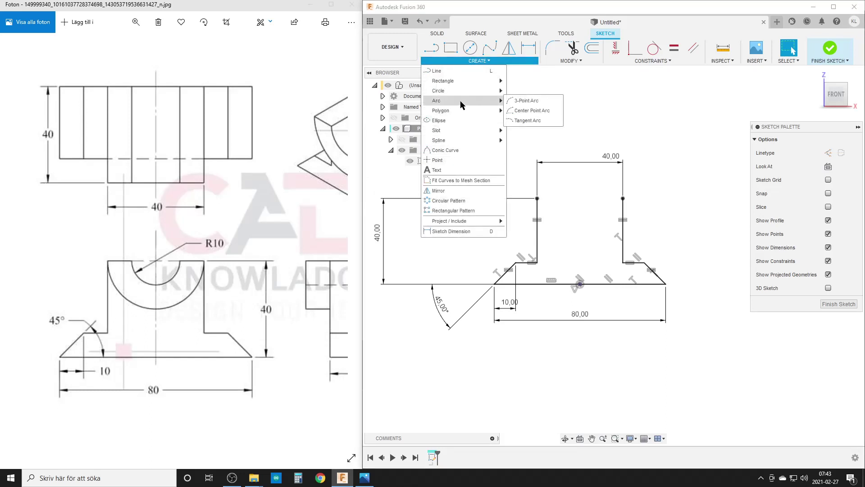
{"action": "left_click", "coordinate": [540, 101]}
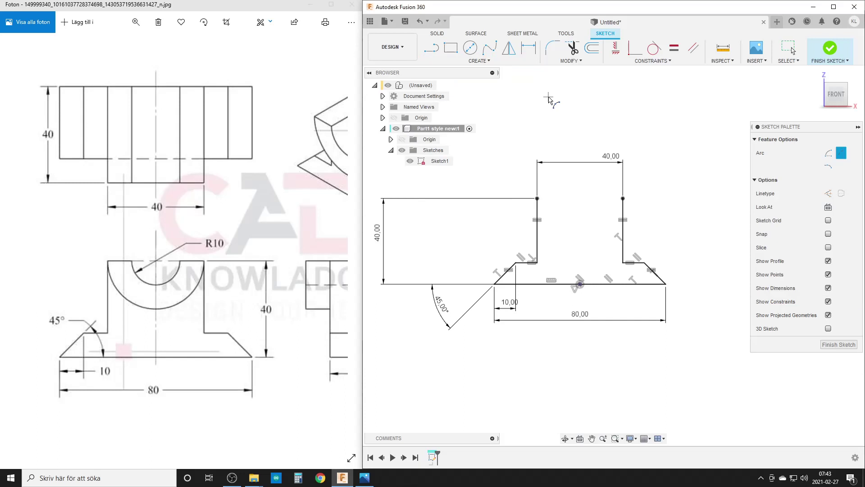
{"action": "left_click", "coordinate": [537, 199]}
{"action": "left_click", "coordinate": [623, 199]}
{"action": "left_click", "coordinate": [590, 223]}
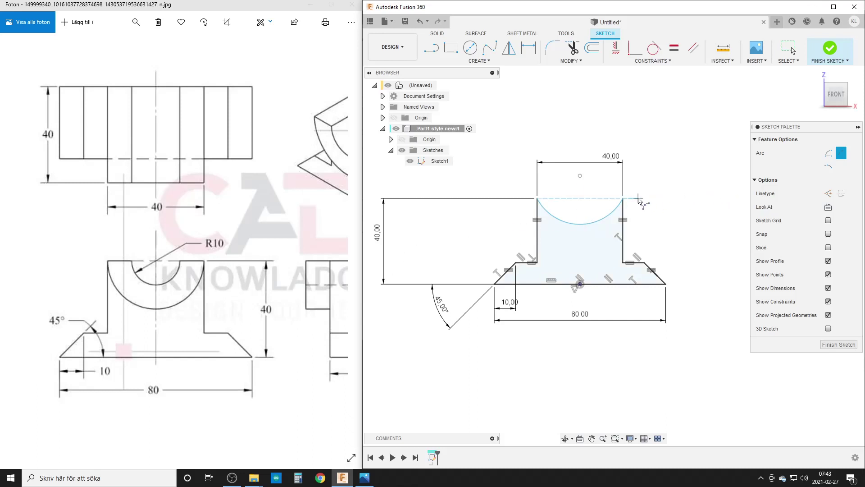
Dimension the arc's radius as 20 mm and place the label outside the profile beside the left vertical line.
{"action": "key", "text": "d"}
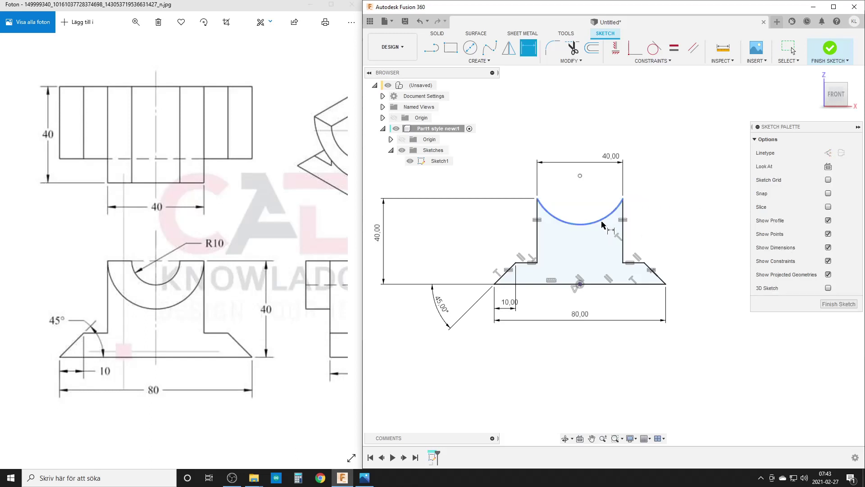
{"action": "left_click", "coordinate": [610, 213]}
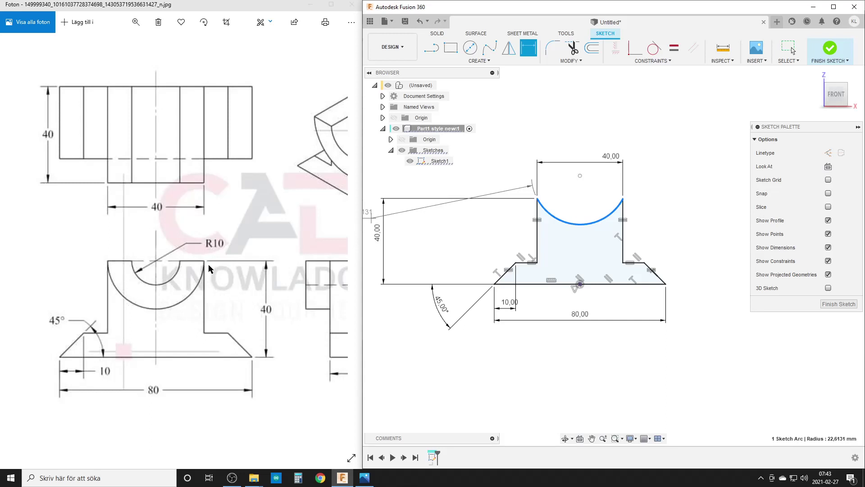
{"action": "left_click", "coordinate": [548, 119]}
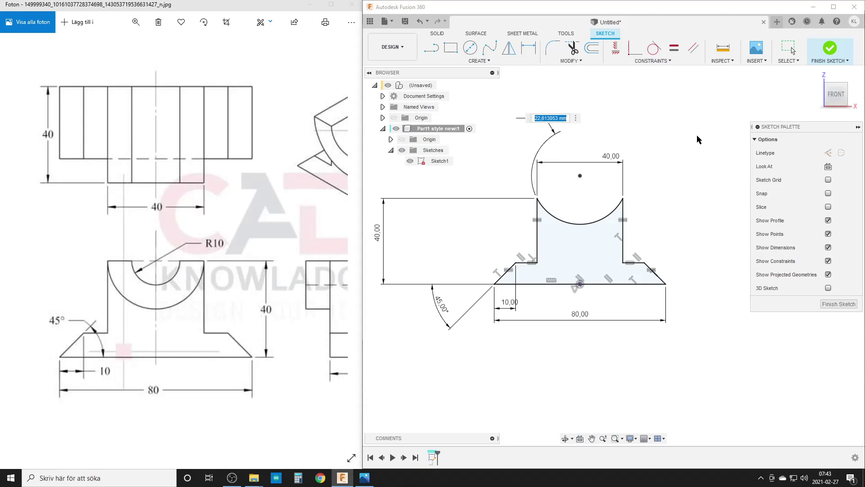
{"action": "type", "text": "20"}
{"action": "key", "text": "Return"}
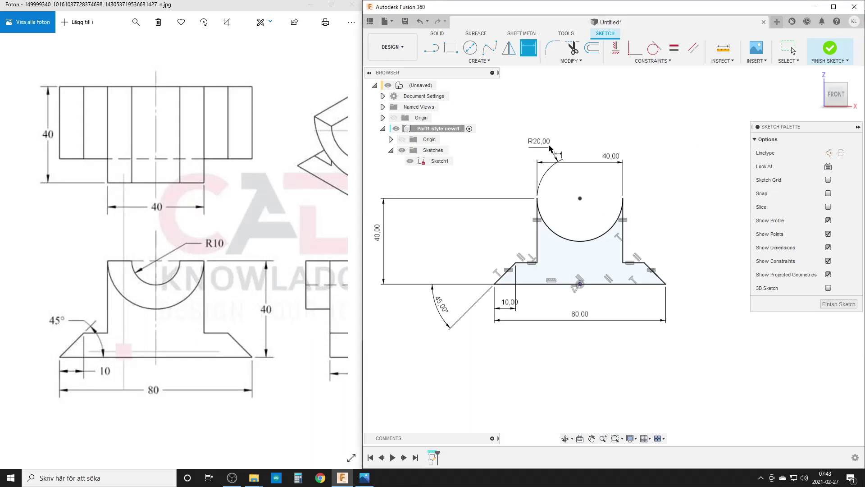
{"action": "left_click_drag", "start_coordinate": [547, 144], "coordinate": [486, 218]}
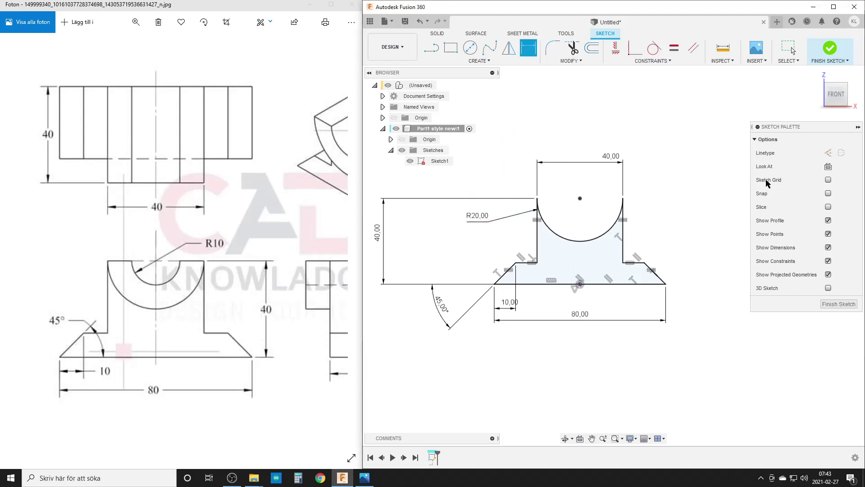
Draw two short horizontal lines inward from the upper ends of the vertical lines, leaving a gap between them.
{"action": "key", "text": "l"}
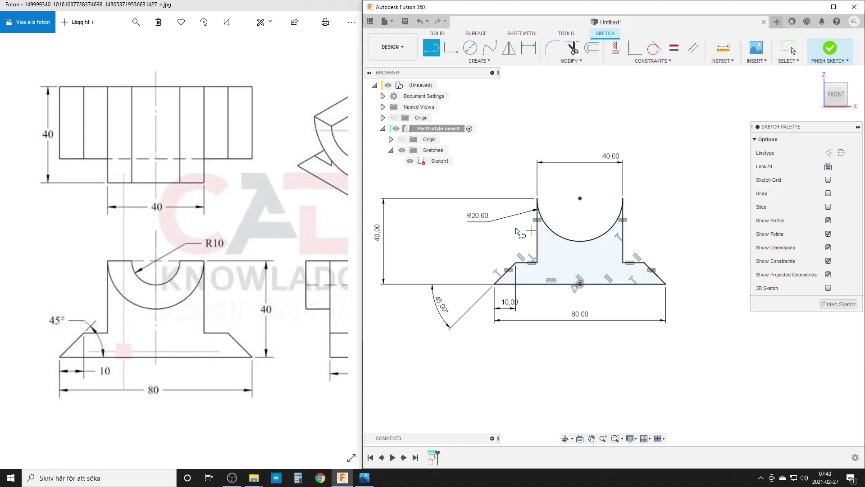
{"action": "left_click", "coordinate": [538, 198]}
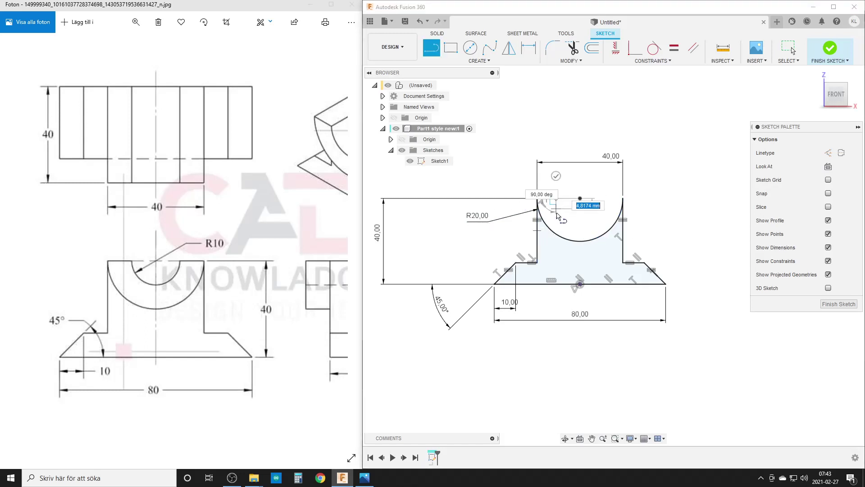
{"action": "left_click", "coordinate": [556, 199]}
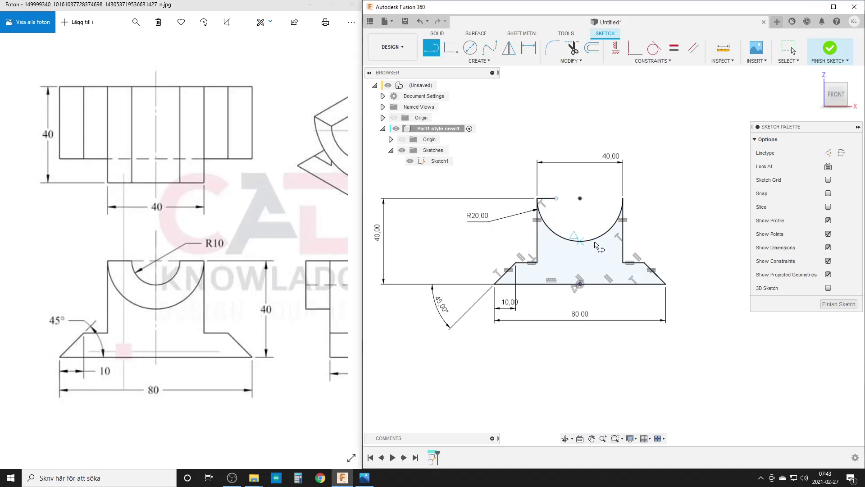
{"action": "left_click", "coordinate": [606, 198]}
{"action": "key", "text": "Escape"}
Draw a downward-curving 3-point arc between the inner ends of the two short upper lines.
{"action": "left_click", "coordinate": [480, 63]}
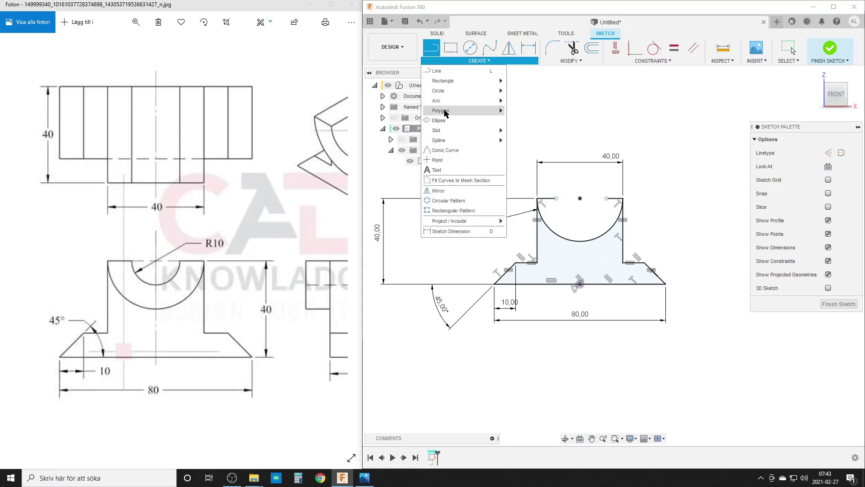
{"action": "mouse_move", "coordinate": [445, 102]}
{"action": "left_click", "coordinate": [528, 101]}
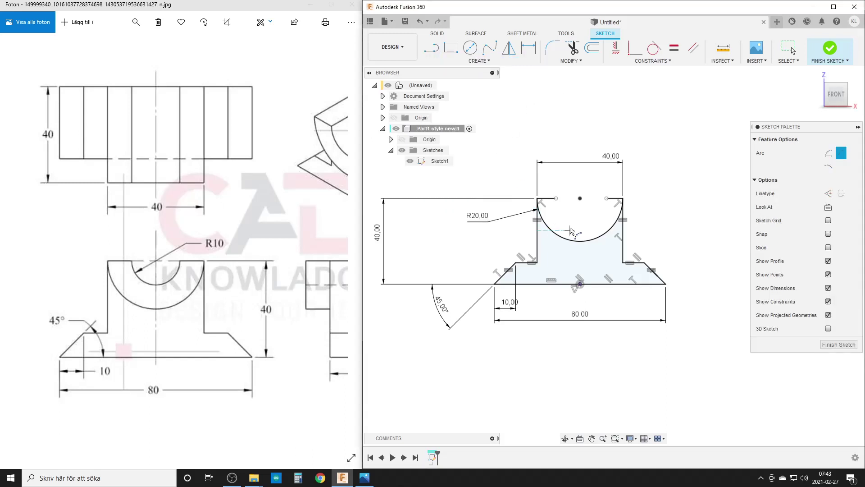
{"action": "left_click", "coordinate": [556, 198]}
{"action": "left_click", "coordinate": [607, 199]}
{"action": "left_click", "coordinate": [581, 221]}
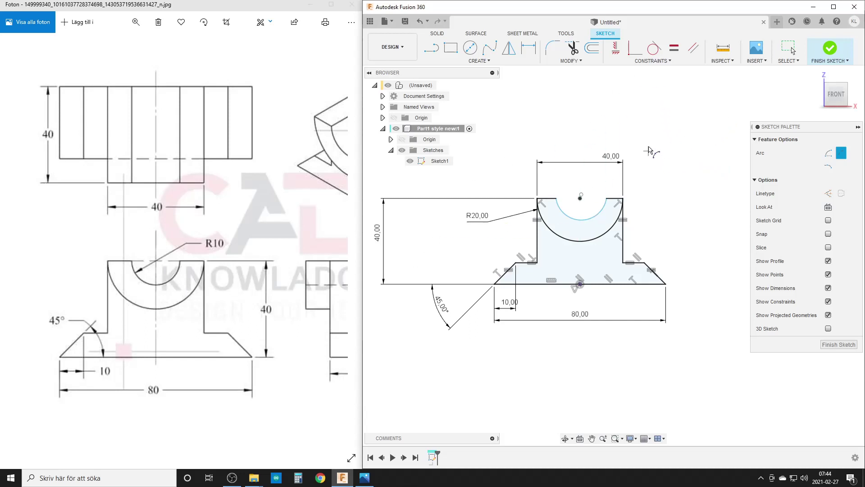
{"action": "key", "text": "Escape"}
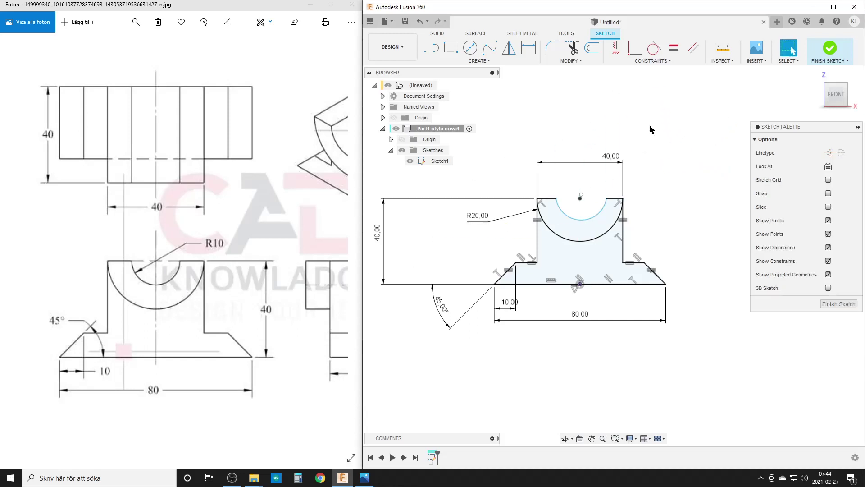
Make the small inner arc concentric with the R20 arc.
{"action": "left_click", "coordinate": [650, 63]}
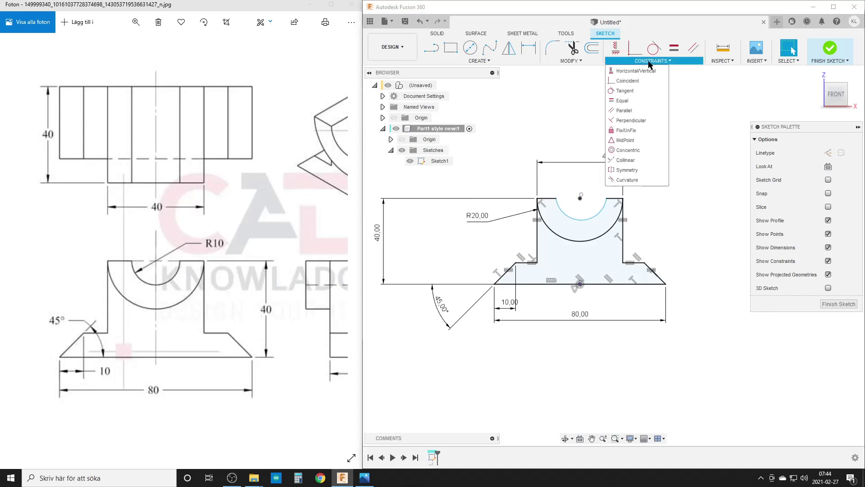
{"action": "left_click", "coordinate": [635, 153]}
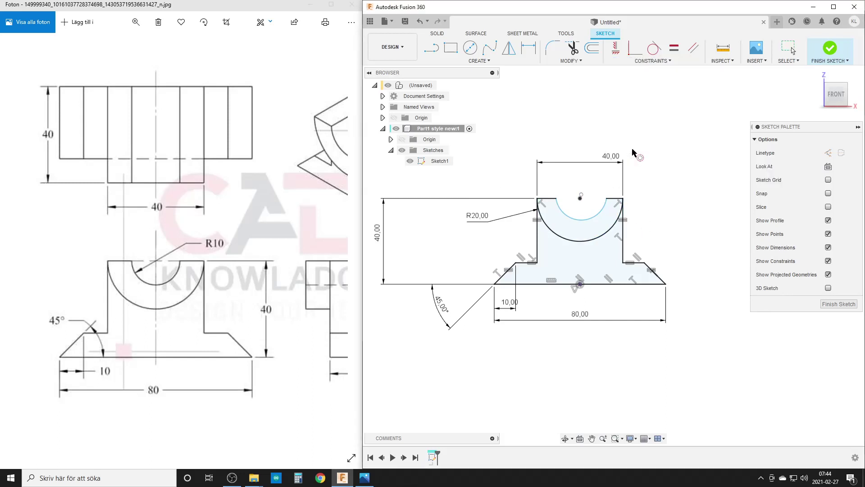
{"action": "left_click", "coordinate": [591, 239]}
{"action": "left_click", "coordinate": [589, 220]}
Dimension the inner arc's radius as 10 mm.
{"action": "key", "text": "d"}
{"action": "left_click", "coordinate": [569, 222]}
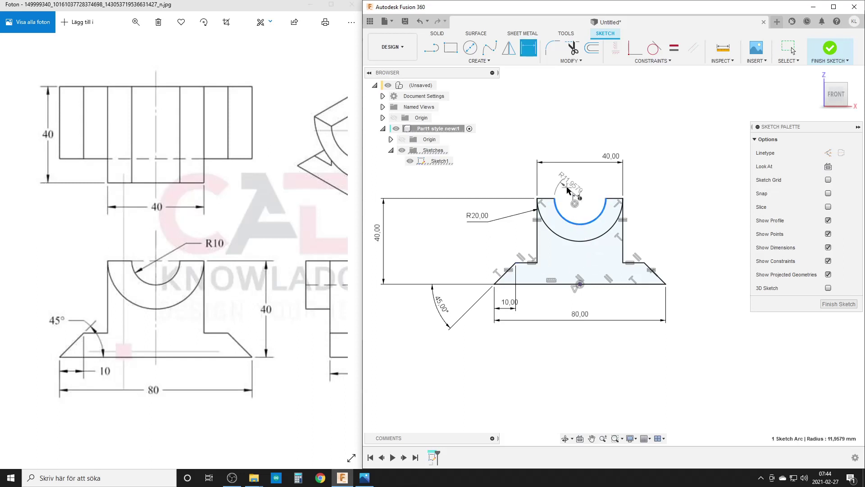
{"action": "left_click", "coordinate": [569, 188]}
{"action": "type", "text": "10"}
{"action": "key", "text": "Return"}
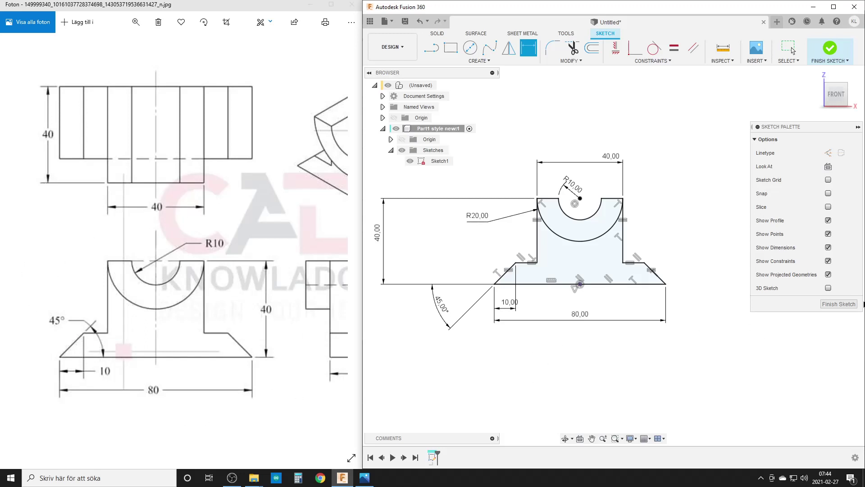
Finish the sketch and extrude the half-ring profile between the two arcs by -40 mm as a new body.
{"action": "left_click", "coordinate": [842, 303]}
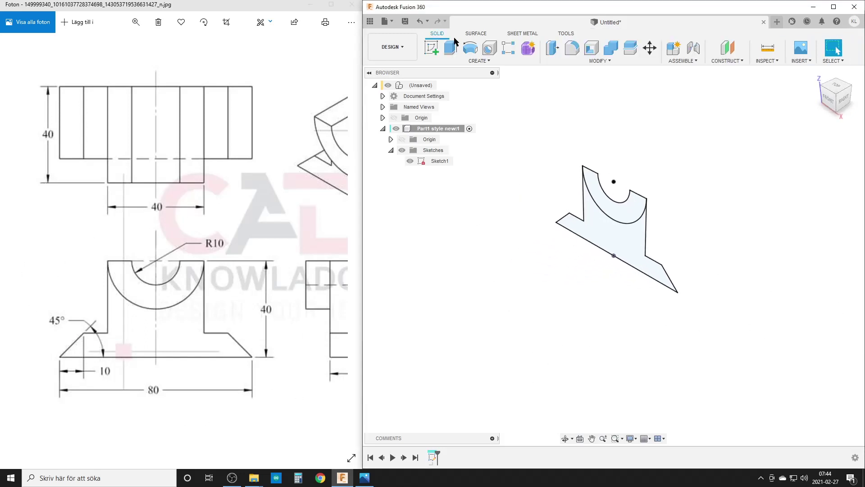
{"action": "left_click", "coordinate": [451, 45]}
{"action": "left_click", "coordinate": [143, 163]}
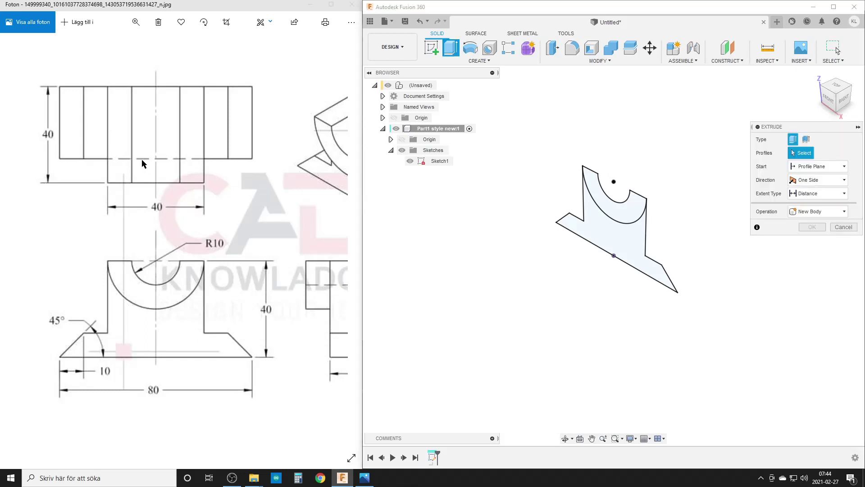
{"action": "left_click", "coordinate": [627, 211]}
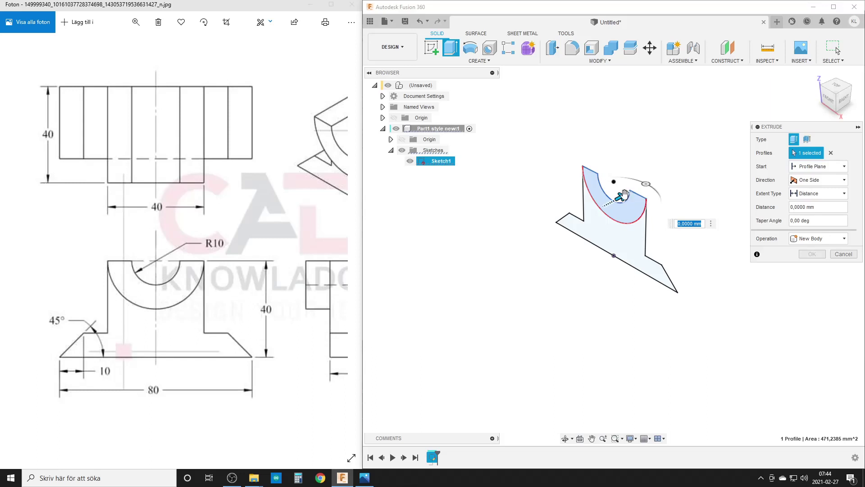
{"action": "left_click_drag", "start_coordinate": [620, 197], "coordinate": [584, 209]}
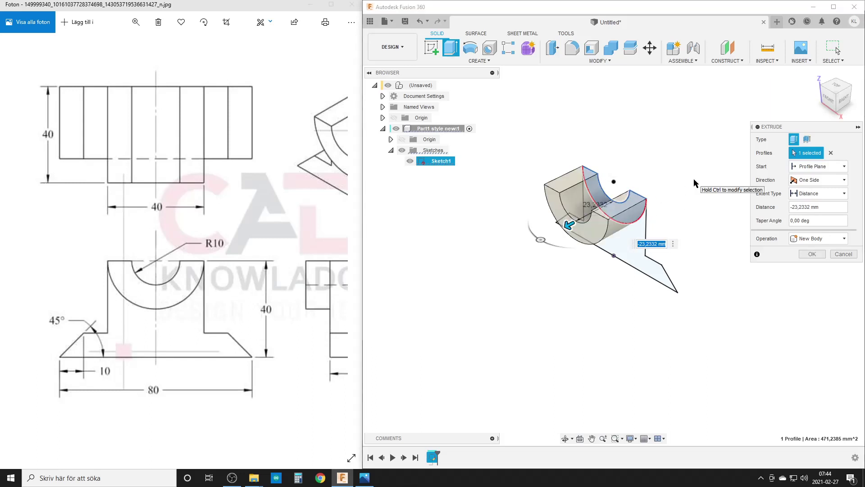
{"action": "key", "text": "BackSpace"}
{"action": "type", "text": "-40"}
{"action": "key", "text": "Return"}
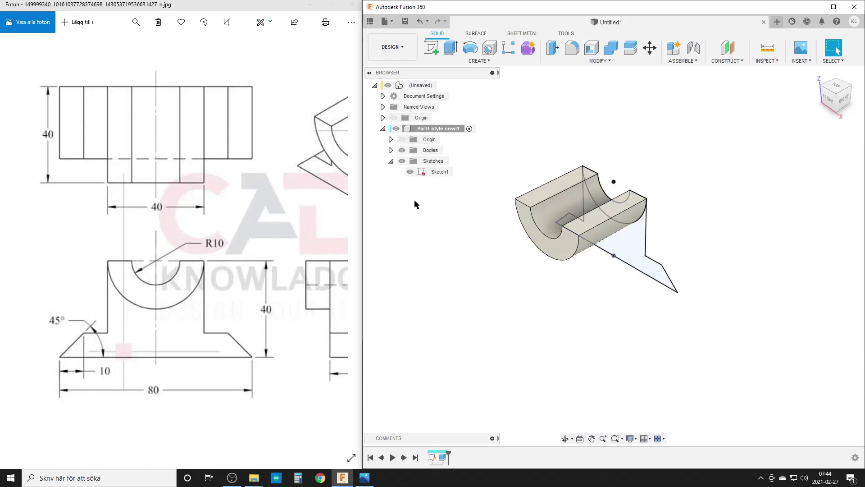
Extrude the base profile beneath the half-ring by 30 mm, in the same direction as the half-ring.
{"action": "left_click", "coordinate": [410, 171]}
{"action": "left_click", "coordinate": [409, 173]}
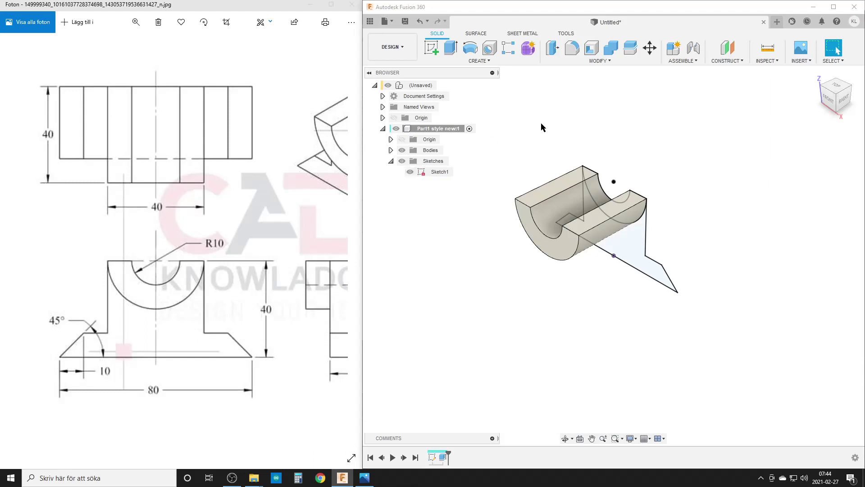
{"action": "left_click", "coordinate": [450, 48]}
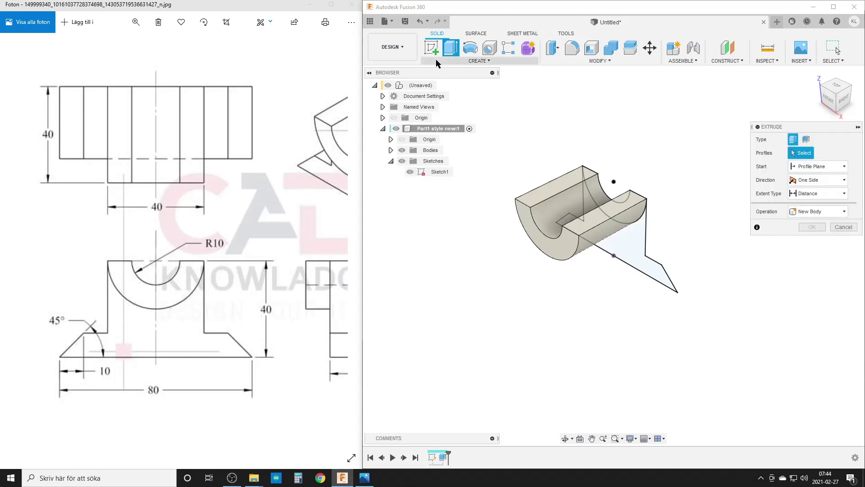
{"action": "left_click", "coordinate": [647, 253]}
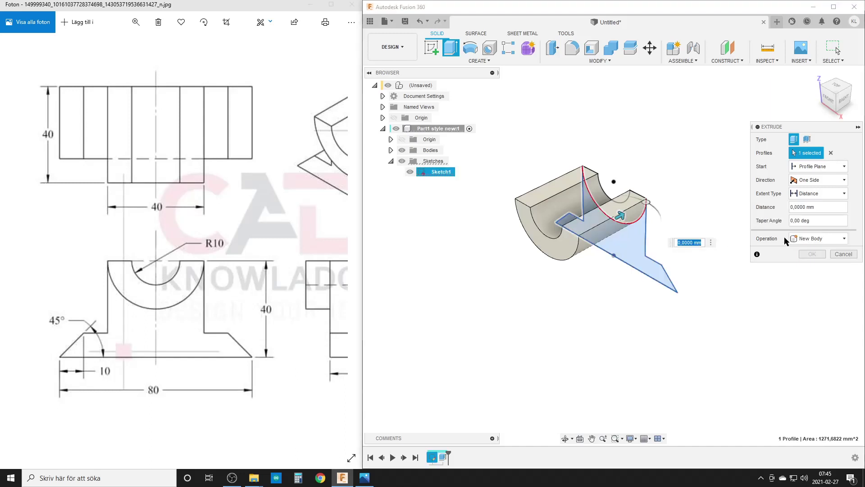
{"action": "type", "text": "40"}
{"action": "key", "text": "Return"}
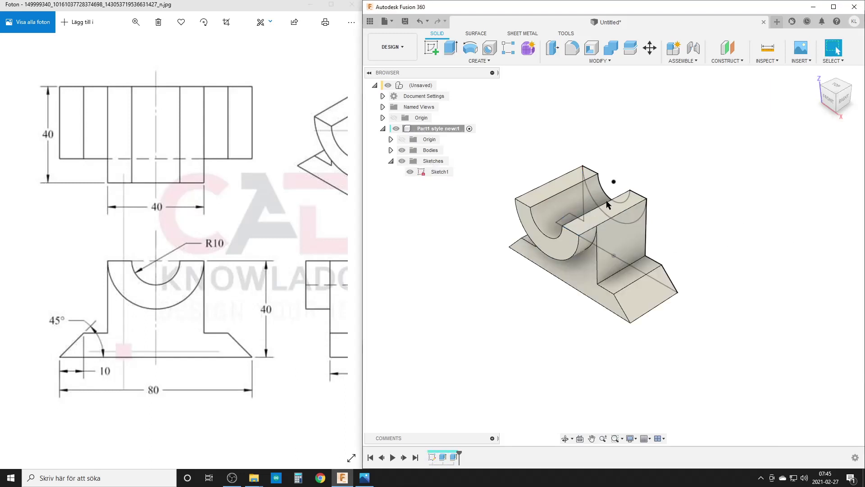
Hide the profile sketch and compare the solid bracket with the isometric view in the reference drawing.
{"action": "left_click_drag", "start_coordinate": [355, 314], "coordinate": [202, 314]}
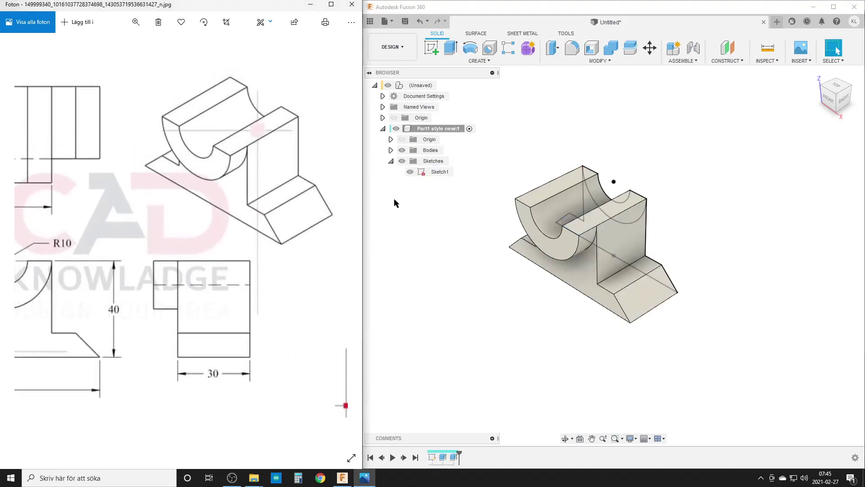
{"action": "left_click", "coordinate": [410, 172]}
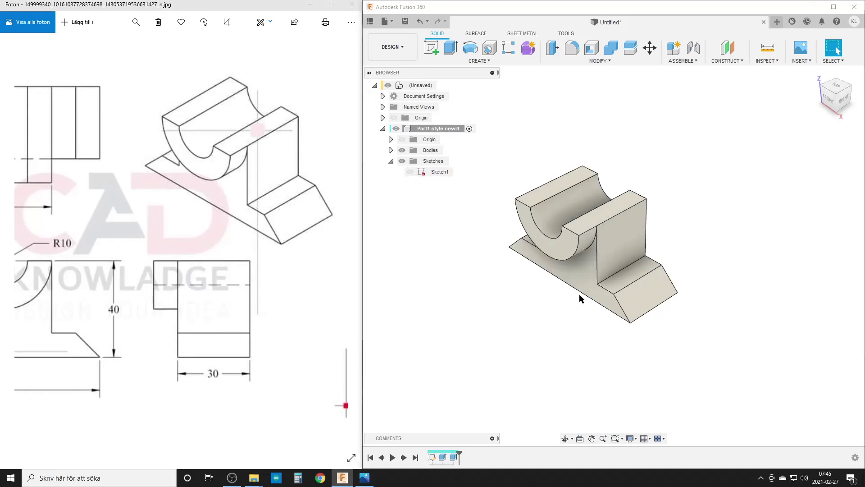
{"action": "mouse_move", "coordinate": [613, 288]}
{"action": "middle_mouse_down", "text": "shift"}
{"action": "mouse_move", "coordinate": [651, 295]}
{"action": "mouse_move", "coordinate": [543, 305]}
{"action": "mouse_move", "coordinate": [639, 303]}
{"action": "mouse_move", "coordinate": [550, 303]}
{"action": "mouse_move", "coordinate": [621, 309]}
{"action": "mouse_move", "coordinate": [618, 282]}
{"action": "mouse_move", "coordinate": [606, 301]}
{"action": "middle_mouse_up", "text": "shift"}
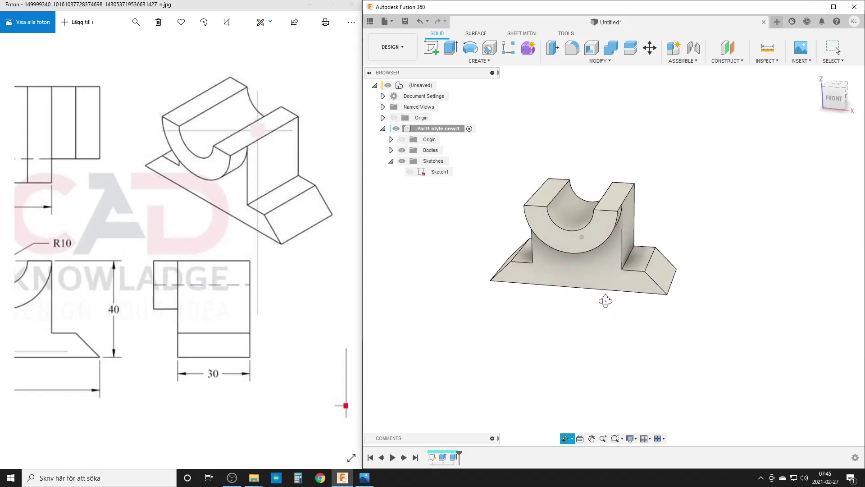
{"action": "left_click_drag", "start_coordinate": [123, 288], "coordinate": [148, 289]}
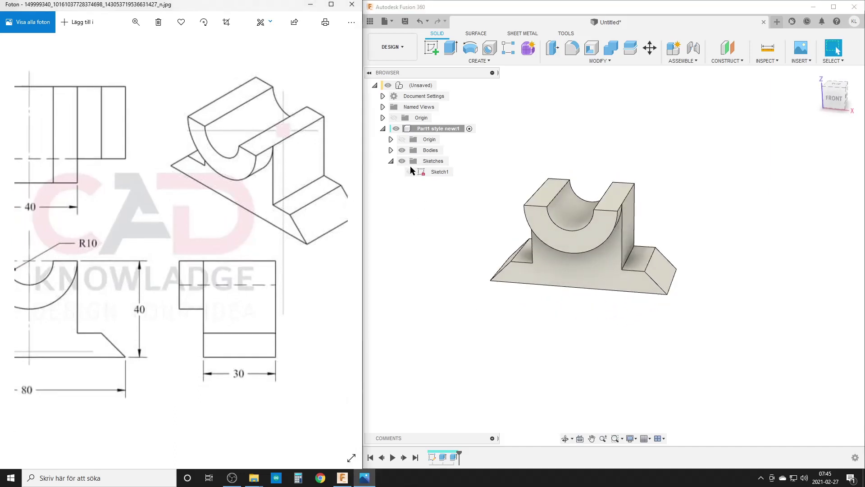
Show the profile sketch again and reopen it to review its dimensions and constraints, finishing it without edits.
{"action": "left_click", "coordinate": [410, 171]}
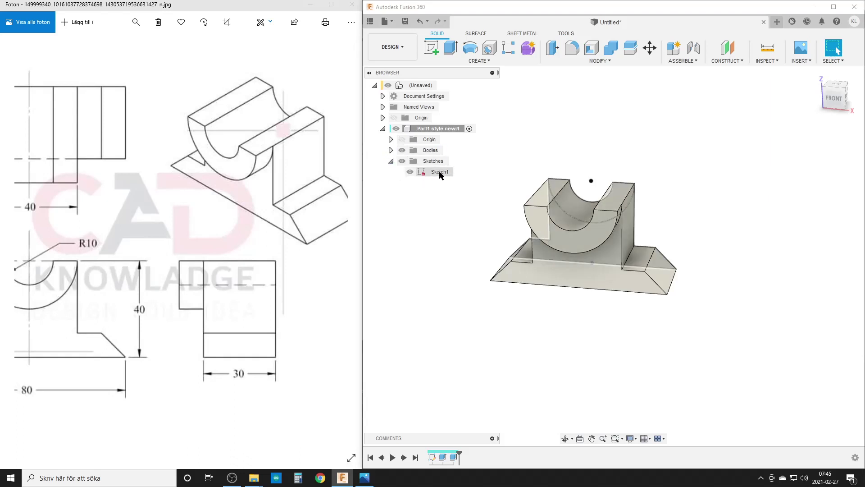
{"action": "double_click", "coordinate": [433, 458]}
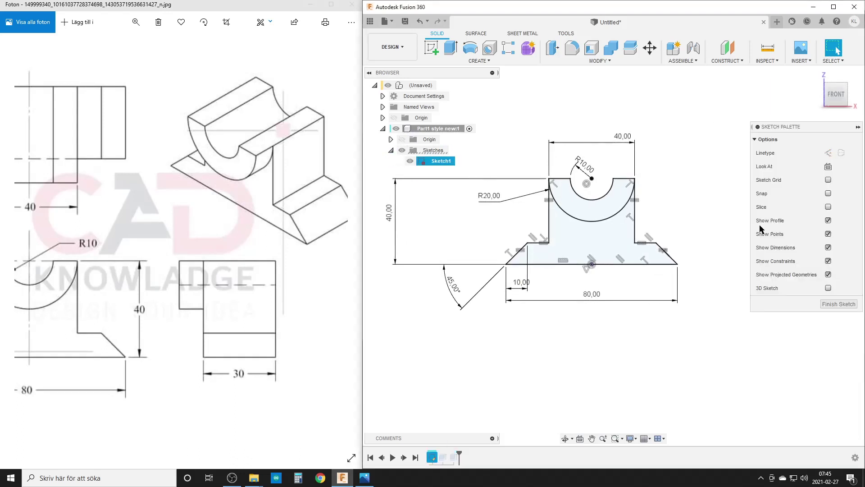
{"action": "scroll", "coordinate": [626, 323], "scroll_direction": "up", "scroll_amount": 2}
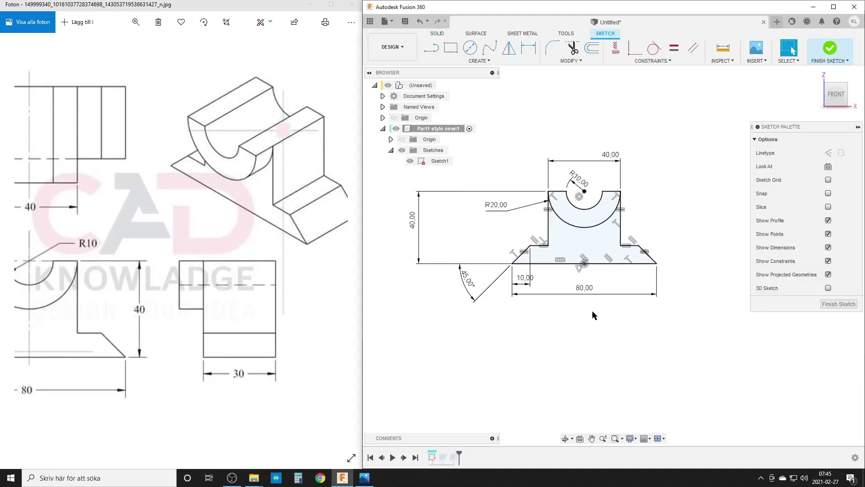
{"action": "scroll", "coordinate": [592, 310], "scroll_direction": "down", "scroll_amount": 1}
{"action": "middle_click_drag", "start_coordinate": [594, 311], "coordinate": [626, 342]}
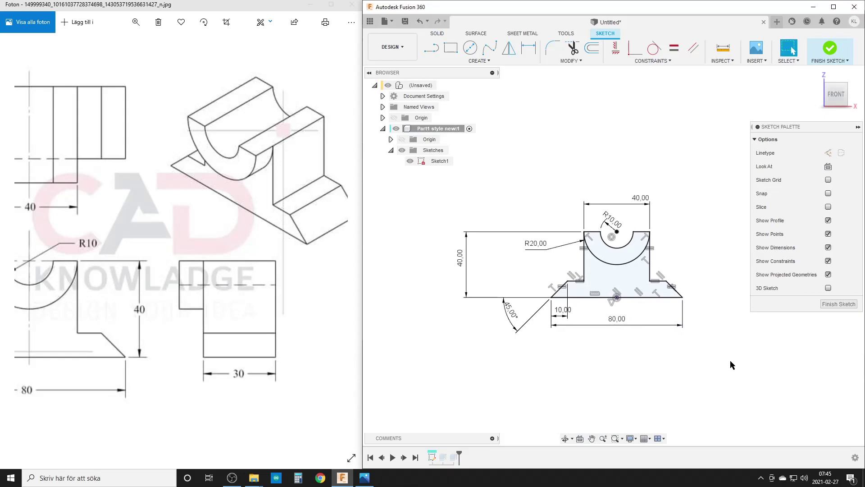
{"action": "left_click", "coordinate": [839, 304]}
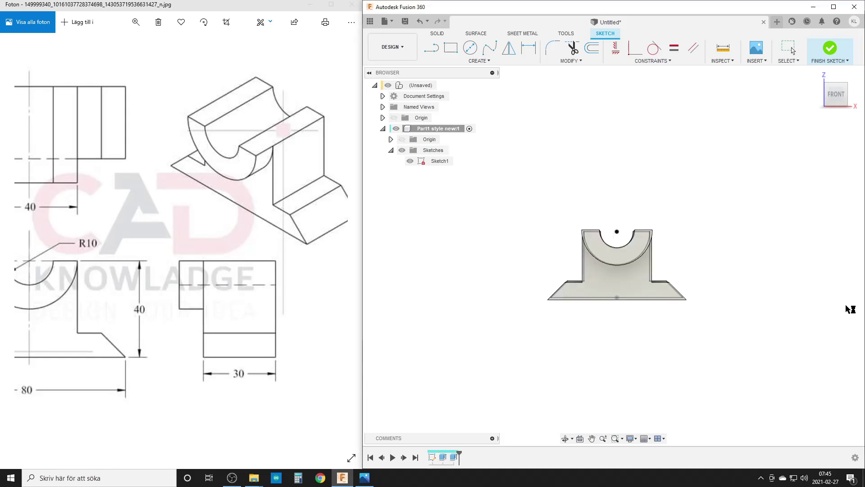
Create an active internal component named "Part1 Style Stupid" under the top-level assembly and hide the "Part1 style new" component.
{"action": "right_click", "coordinate": [420, 82]}
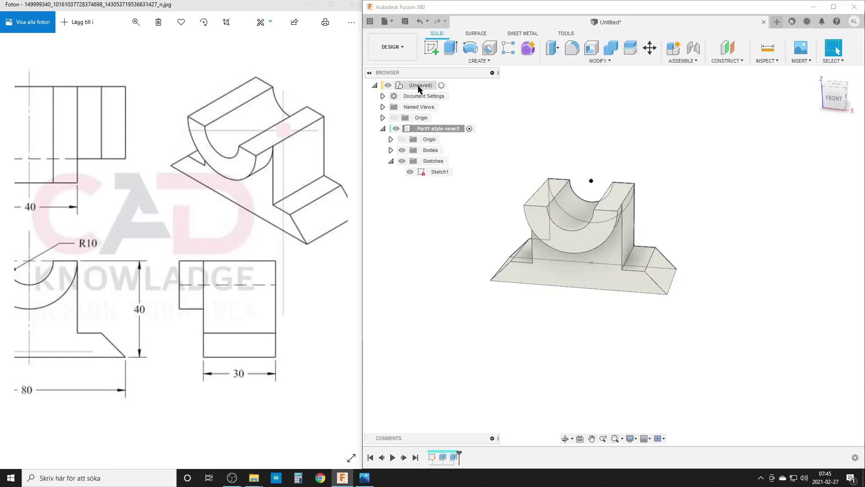
{"action": "left_click", "coordinate": [464, 103]}
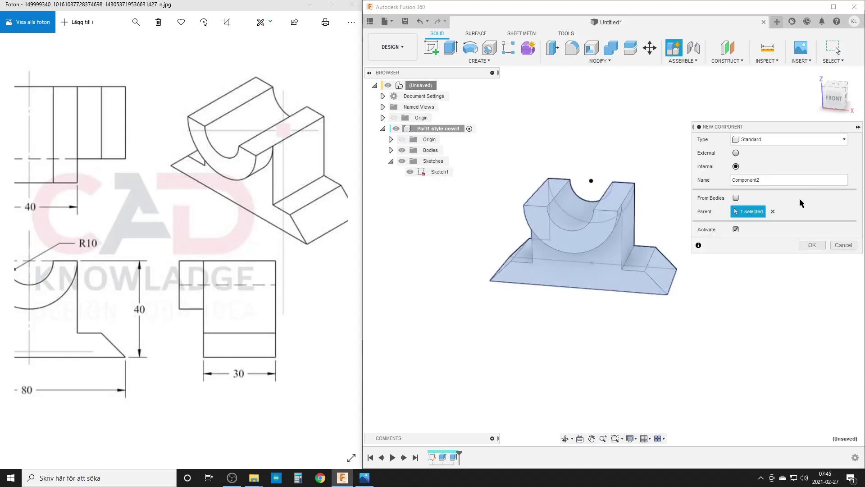
{"action": "left_click_drag", "start_coordinate": [768, 180], "coordinate": [692, 181]}
{"action": "type", "text": "Part1 Style Stupid"}
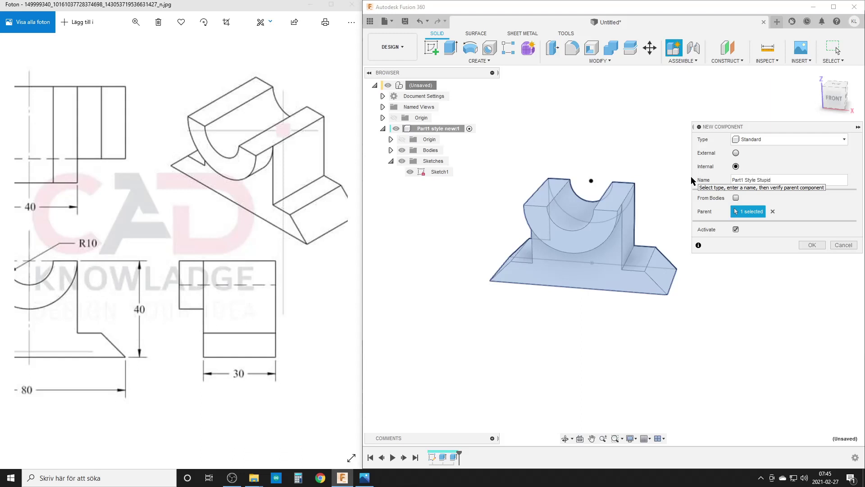
{"action": "key", "text": "Return"}
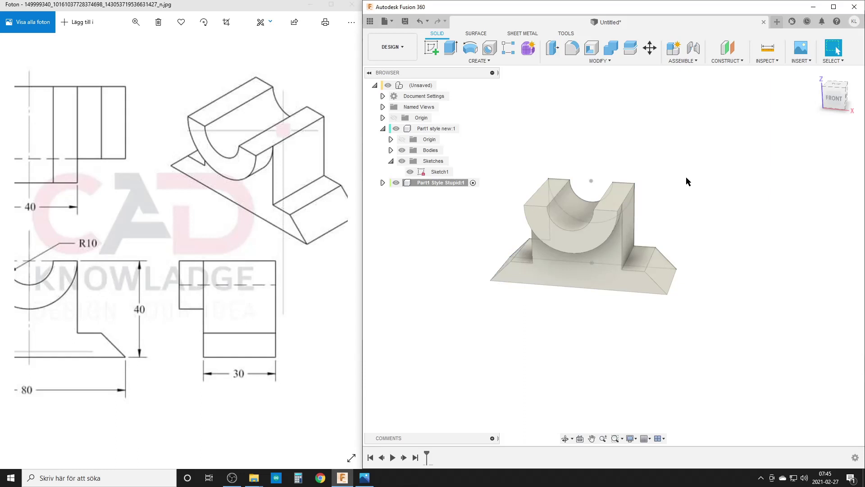
{"action": "left_click", "coordinate": [396, 129]}
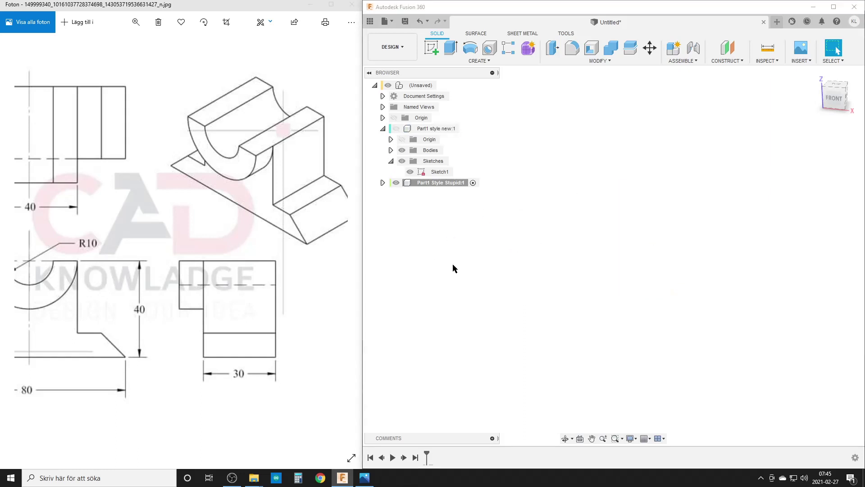
Bring the reference's front view into sight and create a sketch on the front XZ plane in the new component.
{"action": "left_click_drag", "start_coordinate": [134, 269], "coordinate": [233, 269]}
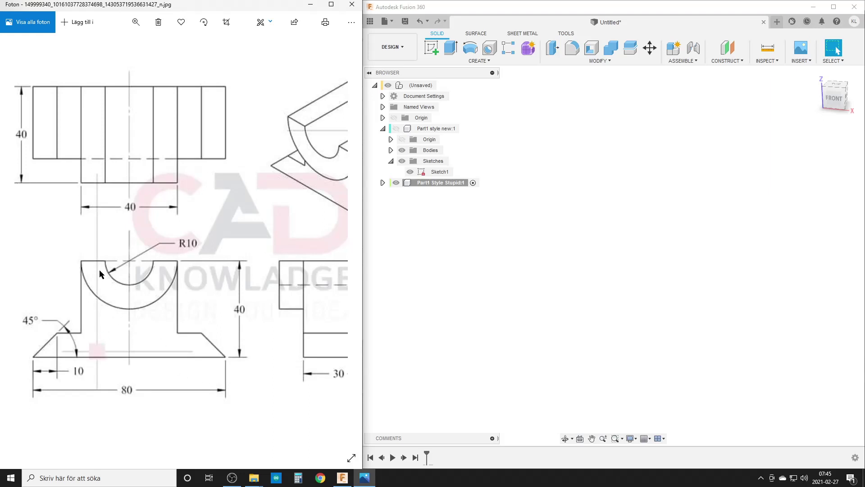
{"action": "left_click_drag", "start_coordinate": [298, 332], "coordinate": [228, 322]}
{"action": "left_click_drag", "start_coordinate": [239, 332], "coordinate": [274, 329]}
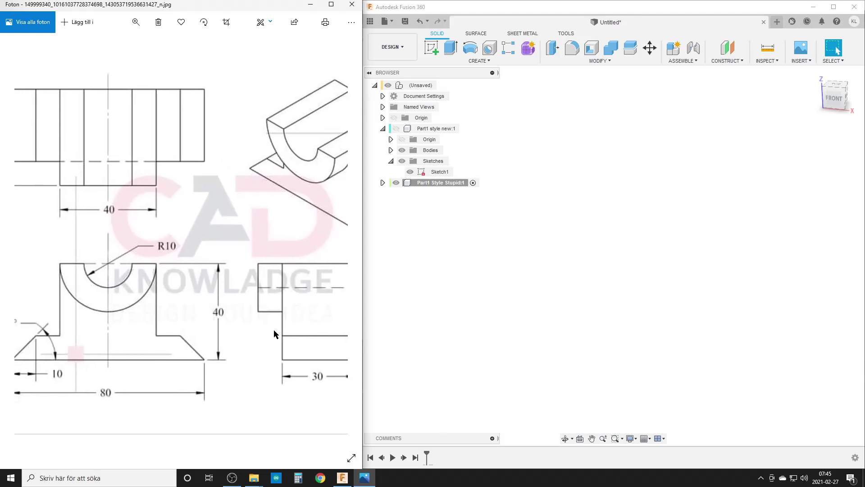
{"action": "left_click_drag", "start_coordinate": [93, 359], "coordinate": [152, 366]}
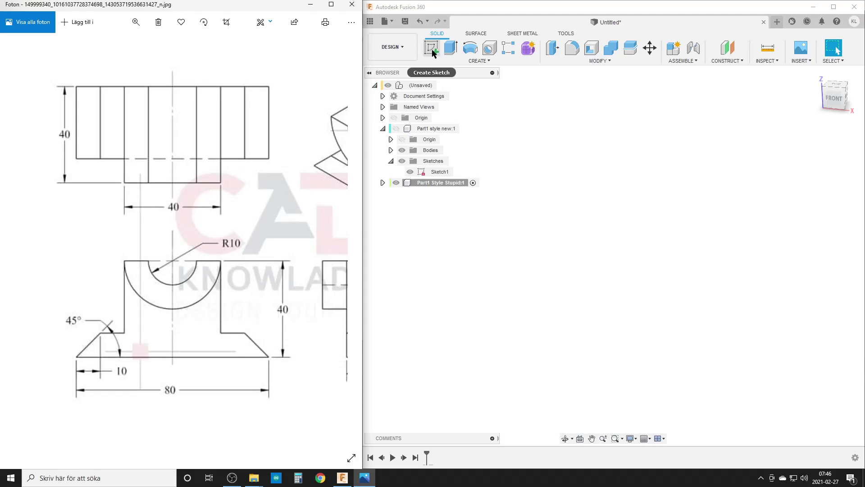
{"action": "left_click", "coordinate": [577, 177]}
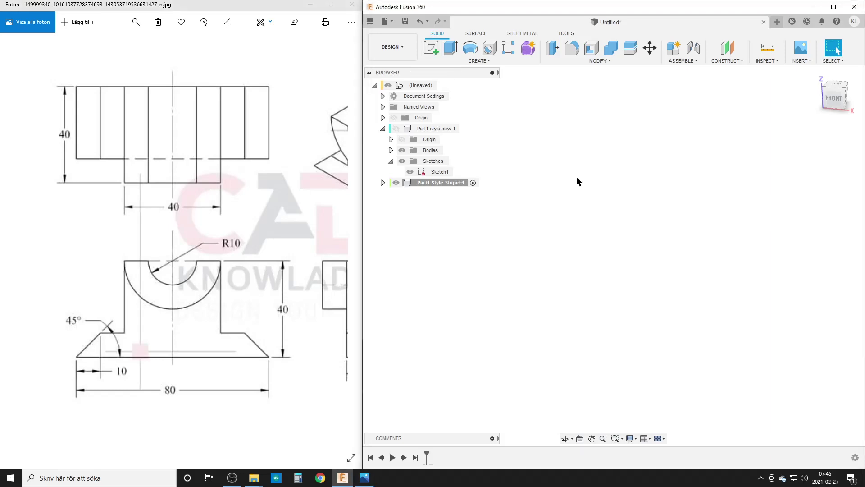
{"action": "left_click", "coordinate": [431, 47]}
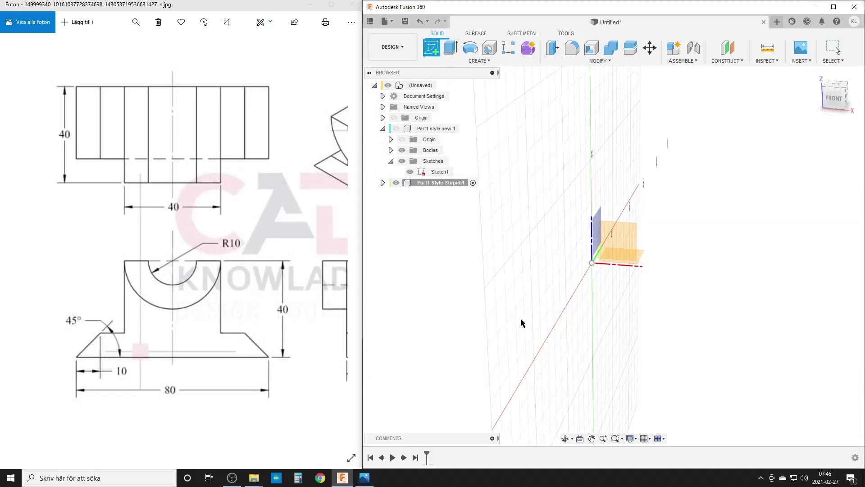
{"action": "left_click", "coordinate": [623, 244]}
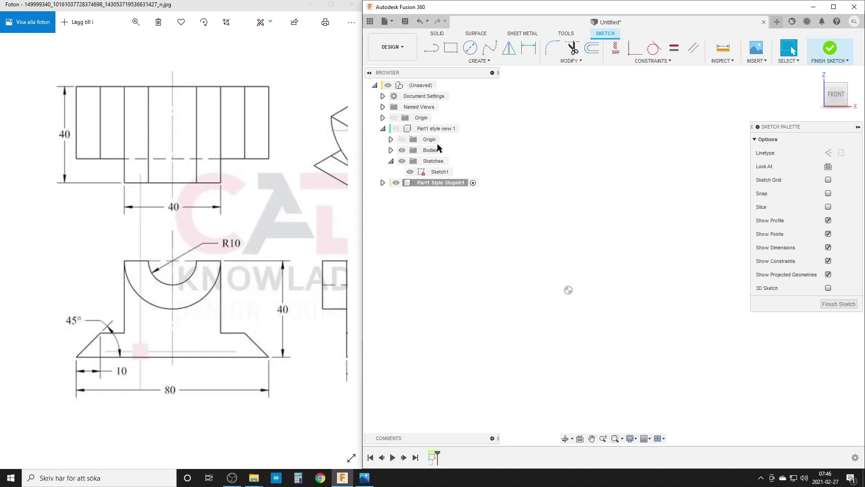
Draw a closed stepped half-profile from the origin, with a base end about 18 mm high and an upper notch about 15 mm deep beside the centre.
{"action": "left_click", "coordinate": [431, 47]}
{"action": "middle_click_drag", "start_coordinate": [514, 291], "coordinate": [596, 296]}
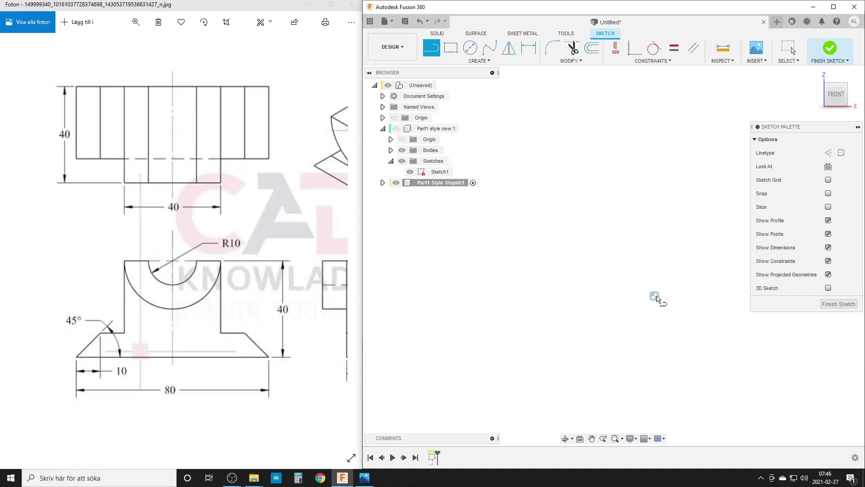
{"action": "left_click", "coordinate": [654, 295]}
{"action": "left_click", "coordinate": [539, 295]}
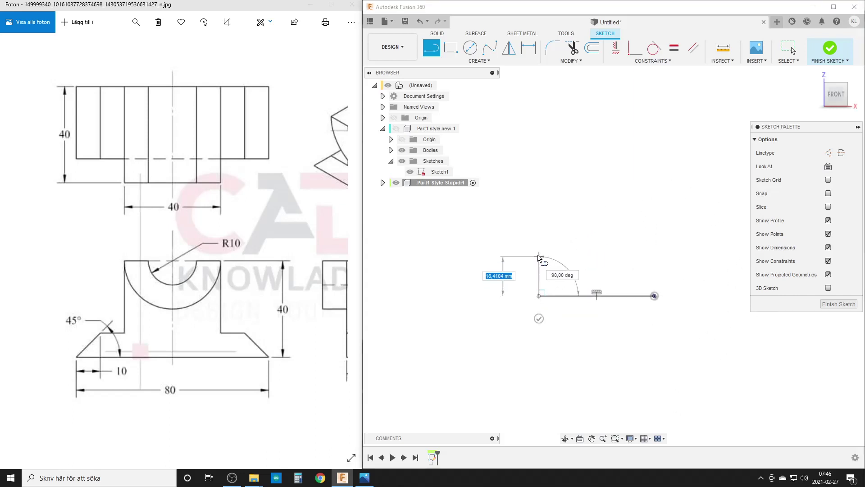
{"action": "left_click", "coordinate": [539, 256]}
{"action": "left_click", "coordinate": [606, 256]}
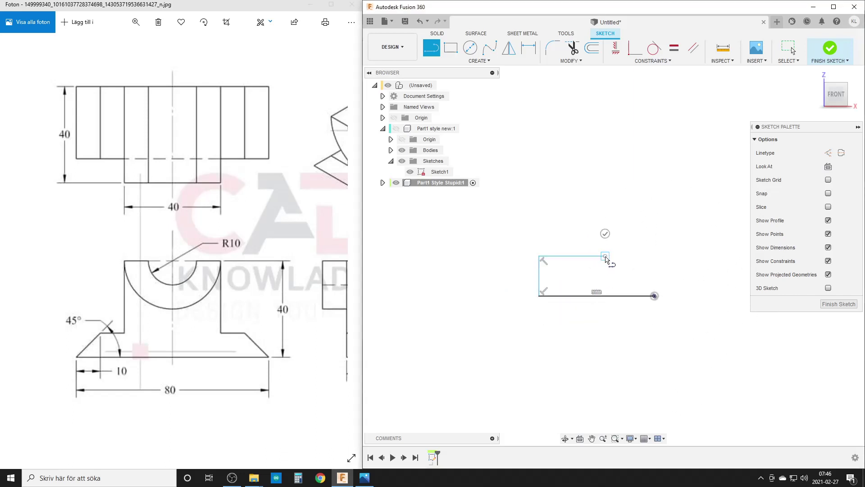
{"action": "left_click", "coordinate": [605, 157]}
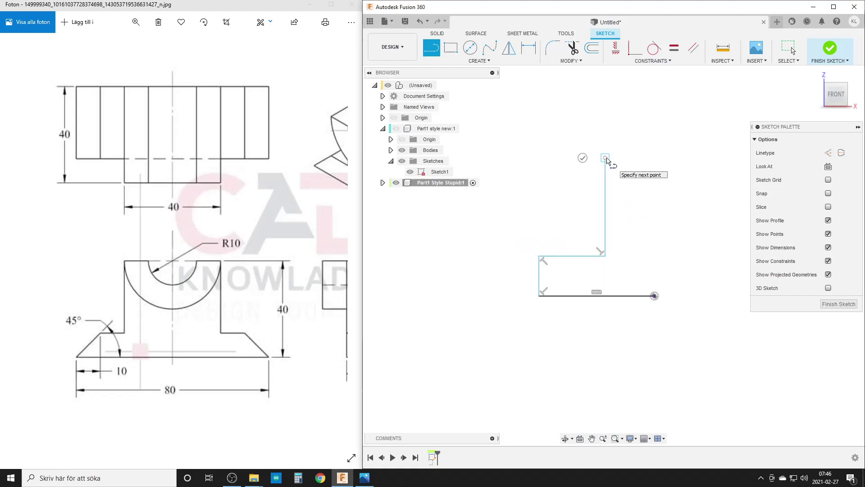
{"action": "left_click", "coordinate": [637, 158]}
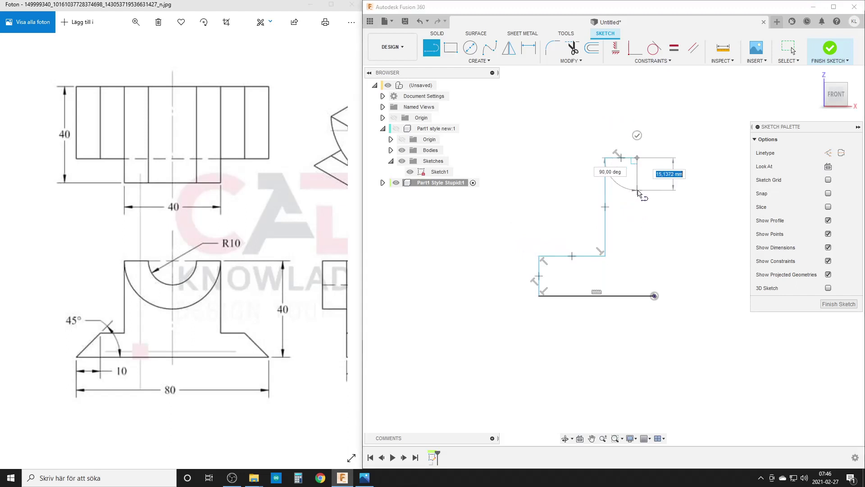
{"action": "left_click", "coordinate": [637, 190]}
{"action": "left_click", "coordinate": [651, 190]}
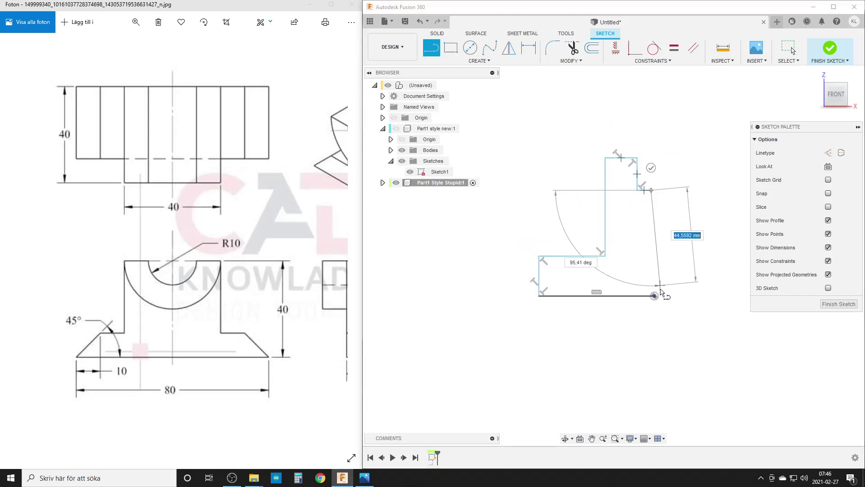
{"action": "left_click", "coordinate": [655, 296]}
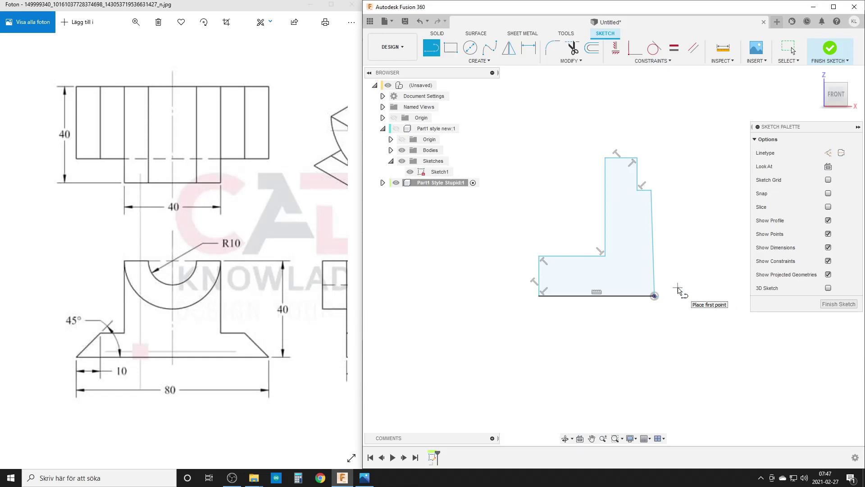
{"action": "key", "text": "Escape"}
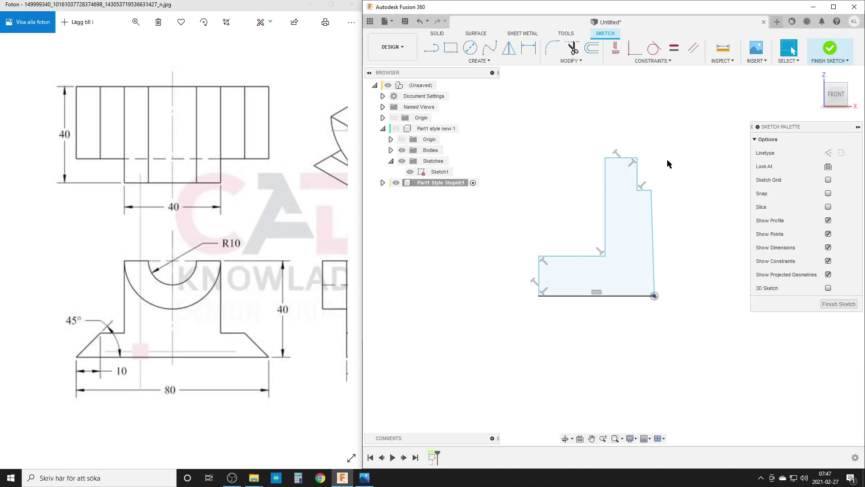
Constrain the half-profile's slanted closing line above the origin to vertical.
{"action": "left_click", "coordinate": [616, 47]}
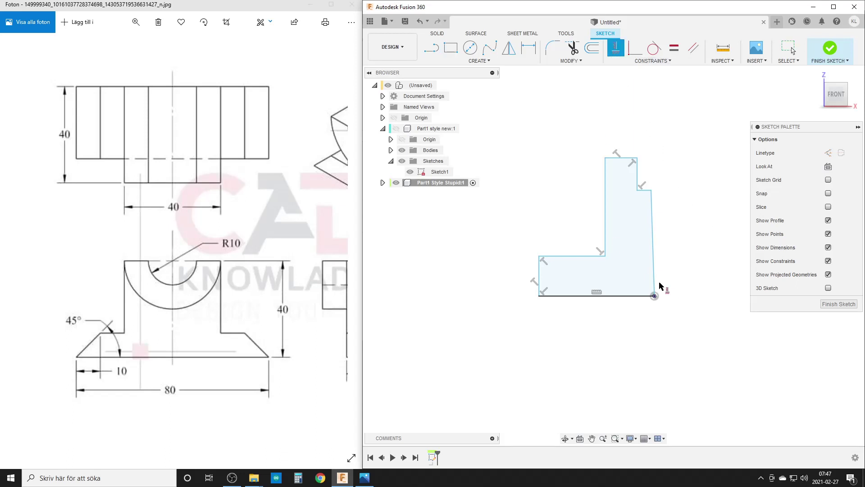
{"action": "left_click", "coordinate": [654, 237]}
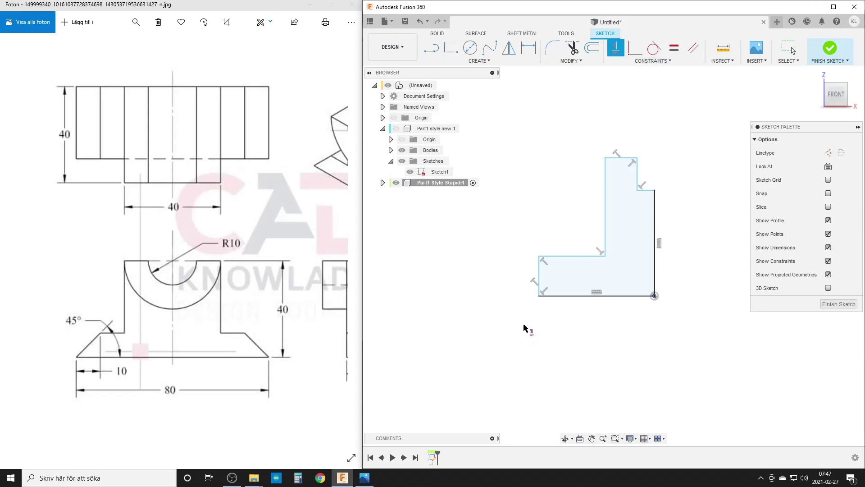
Dimension the half-profile's bottom edge to 80/2 mm and its outer base end to 10 mm high.
{"action": "left_click", "coordinate": [528, 48]}
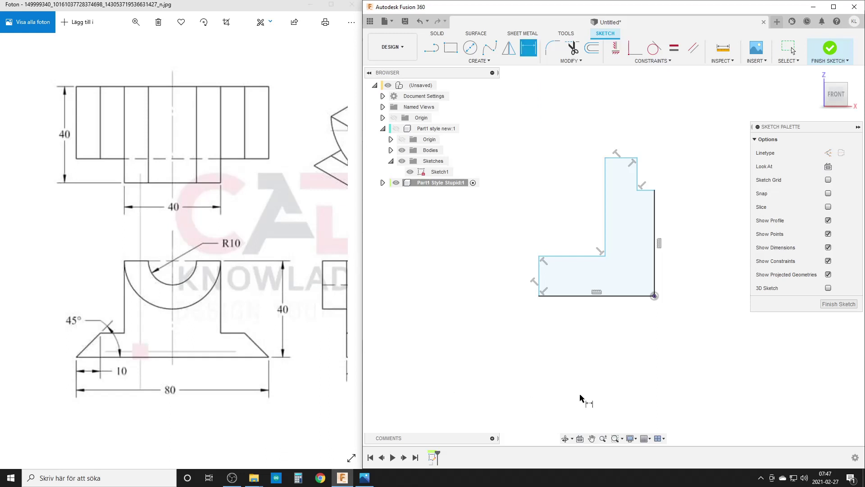
{"action": "left_click", "coordinate": [589, 296]}
{"action": "left_click", "coordinate": [585, 342]}
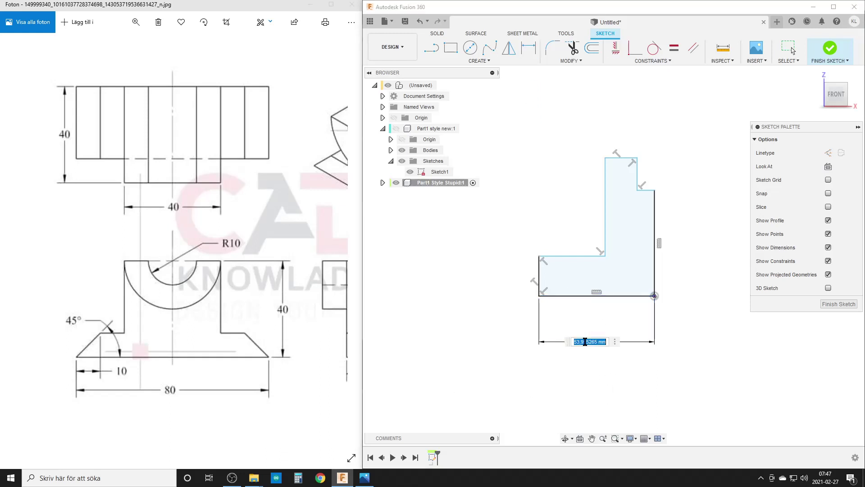
{"action": "type", "text": "80/2"}
{"action": "key", "text": "Return"}
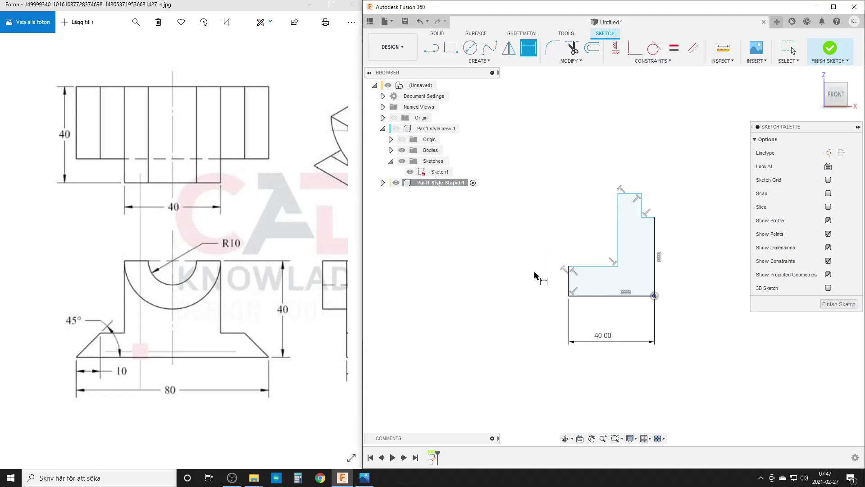
{"action": "left_click", "coordinate": [570, 272]}
{"action": "left_click", "coordinate": [533, 277]}
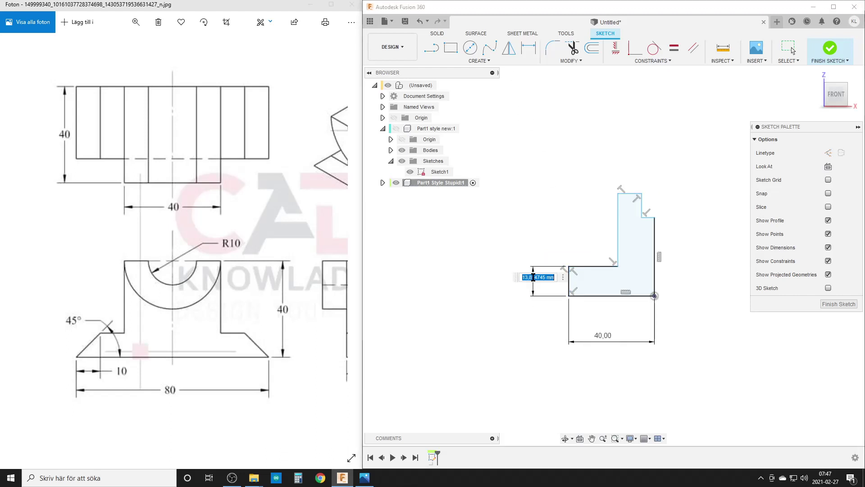
{"action": "type", "text": "10"}
{"action": "key", "text": "Return"}
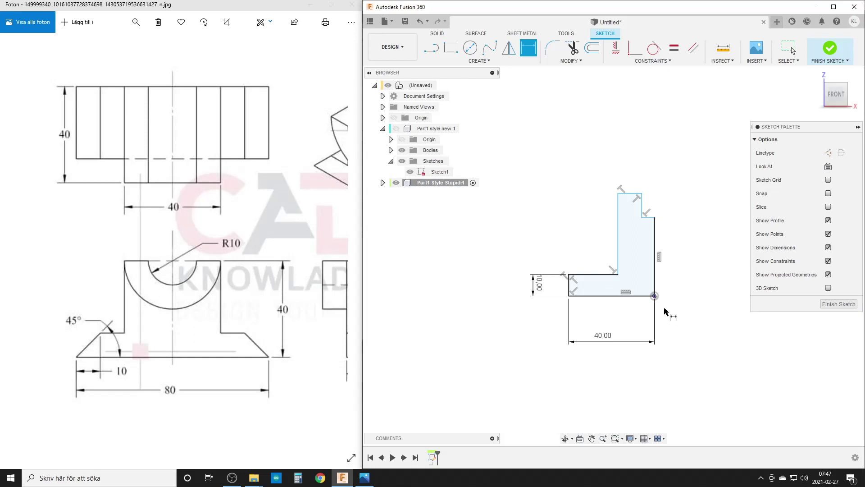
Dimension the half-profile's overall height from the bottom edge to the upper corner as 40 mm.
{"action": "left_click", "coordinate": [611, 297]}
{"action": "left_click", "coordinate": [621, 193]}
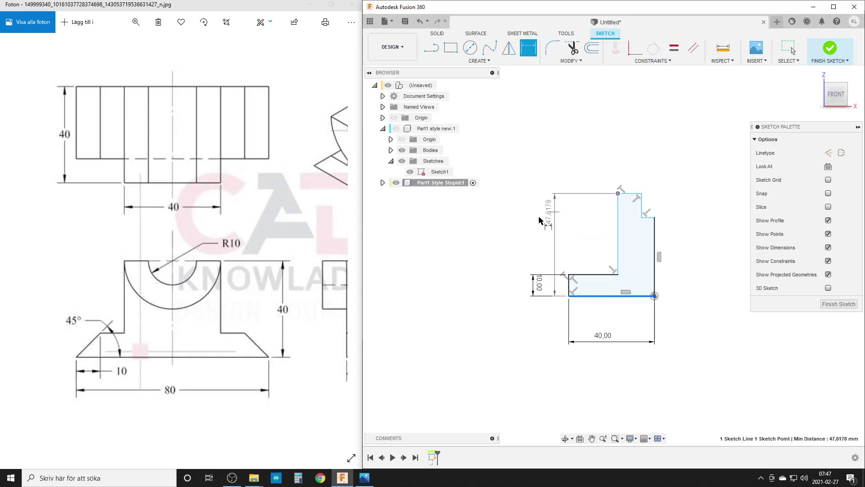
{"action": "left_click", "coordinate": [498, 231]}
{"action": "type", "text": "40"}
{"action": "key", "text": "Return"}
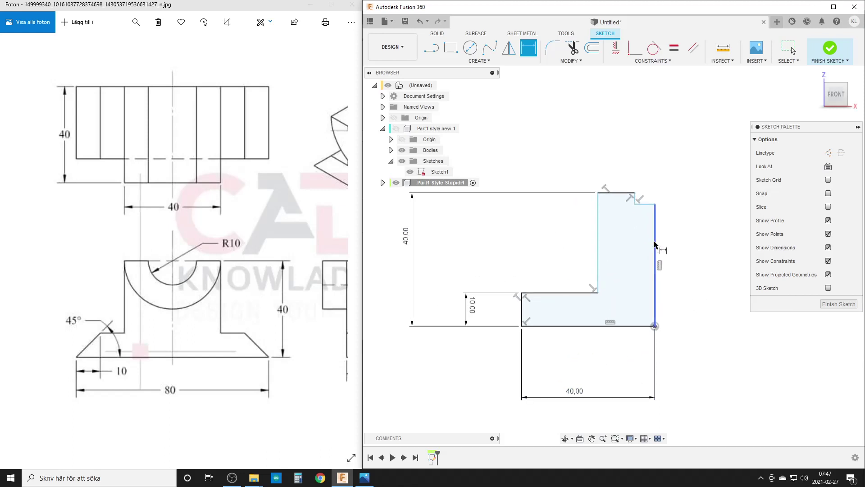
Dimension the upper notch's depth as 10 mm and constrain its vertical and horizontal edges to equal length.
{"action": "scroll", "coordinate": [653, 234], "scroll_direction": "up", "scroll_amount": 5}
{"action": "left_click", "coordinate": [622, 180]}
{"action": "left_click", "coordinate": [691, 184]}
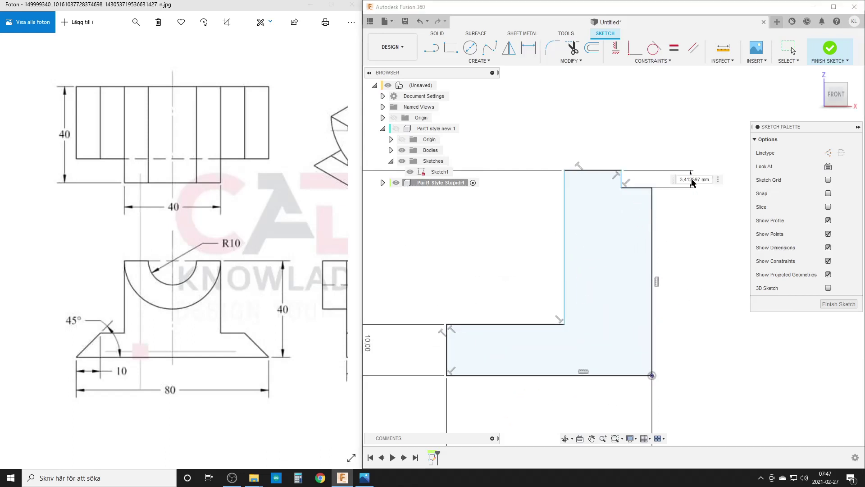
{"action": "type", "text": "10"}
{"action": "key", "text": "Return"}
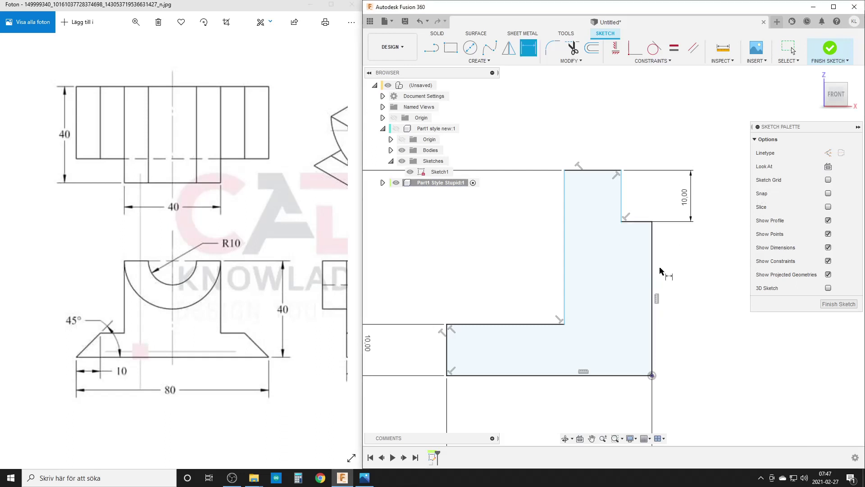
{"action": "left_click", "coordinate": [672, 48]}
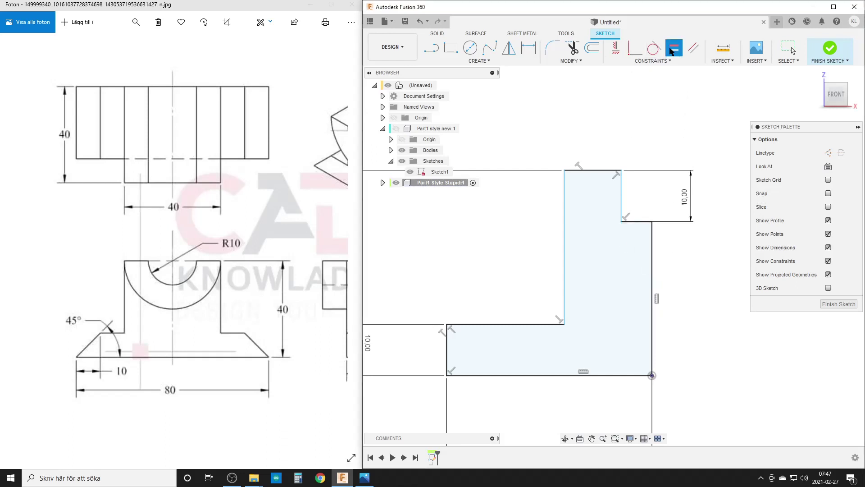
{"action": "left_click", "coordinate": [621, 191]}
{"action": "left_click", "coordinate": [636, 221]}
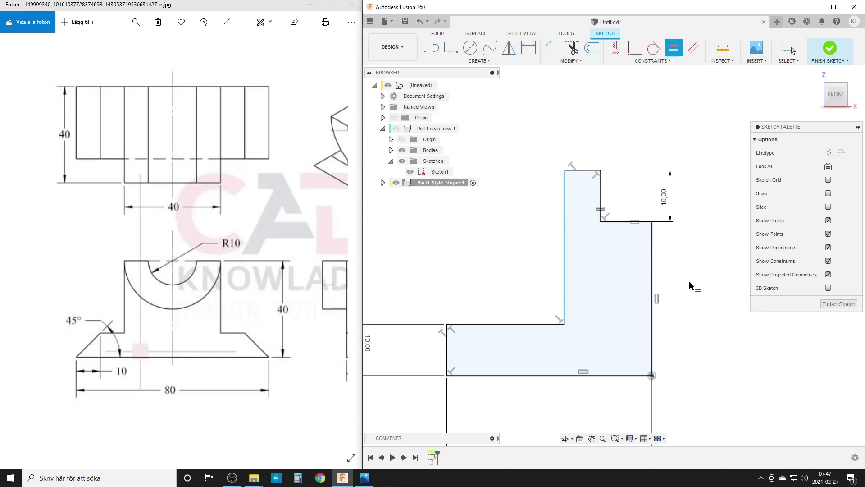
Dimension the half-width of the upright between its outer edge and the vertical centre edge as 40/2 mm.
{"action": "scroll", "coordinate": [441, 297], "scroll_direction": "down", "scroll_amount": 2}
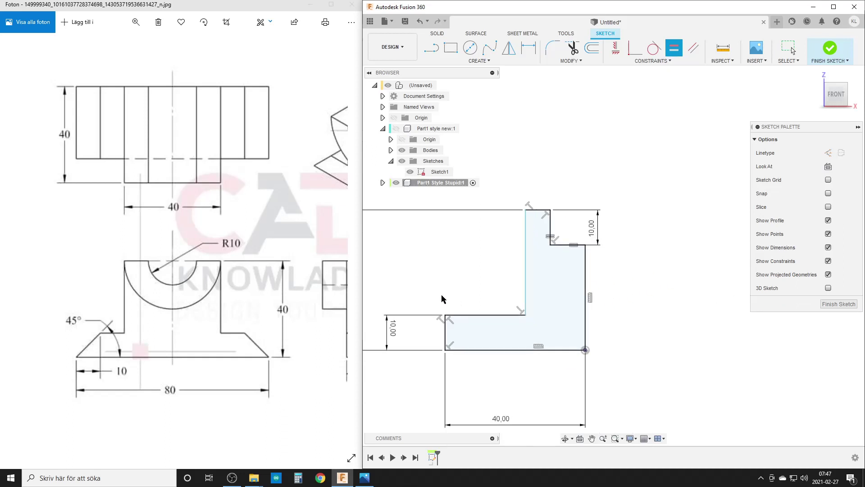
{"action": "left_click", "coordinate": [528, 48]}
{"action": "left_click", "coordinate": [585, 266]}
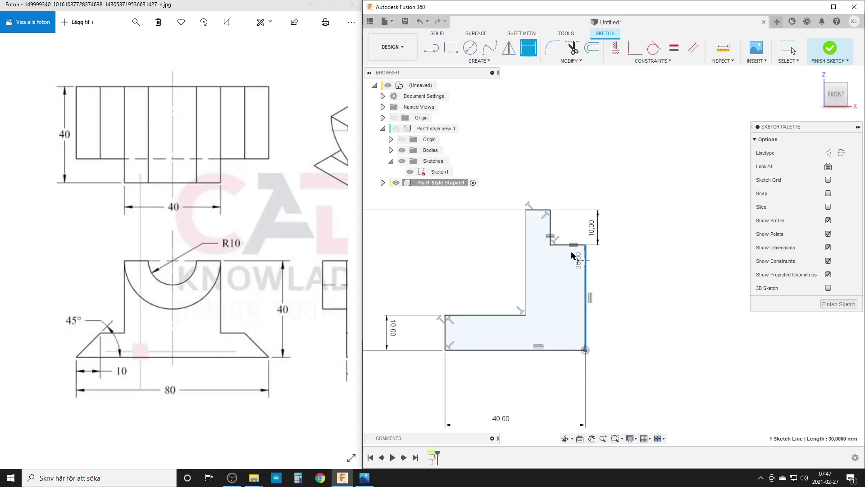
{"action": "left_click", "coordinate": [525, 248]}
{"action": "left_click", "coordinate": [561, 150]}
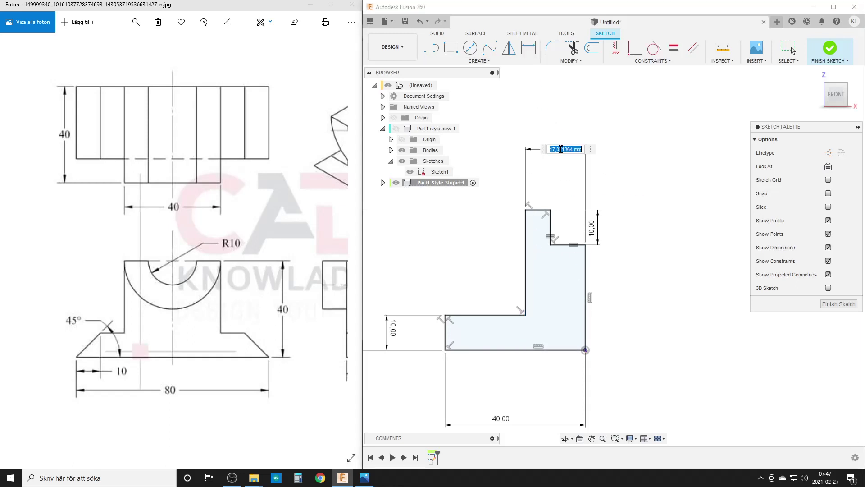
{"action": "type", "text": "40/2"}
{"action": "key", "text": "Return"}
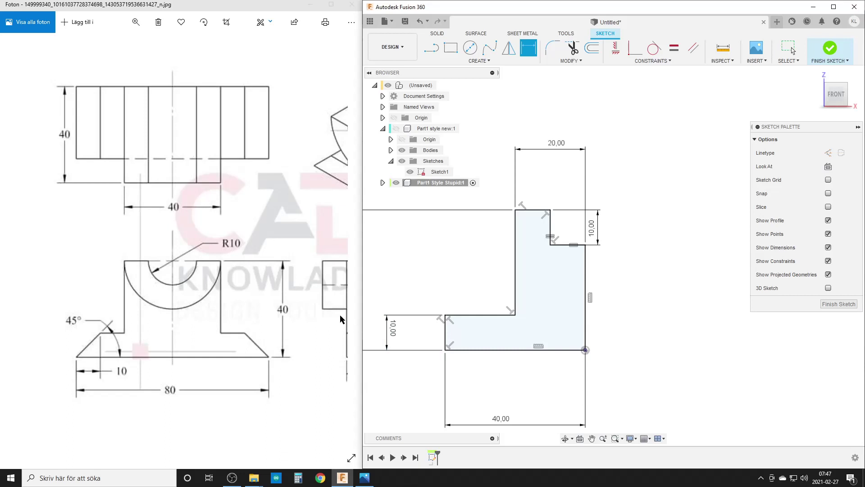
{"action": "key", "text": "r"}
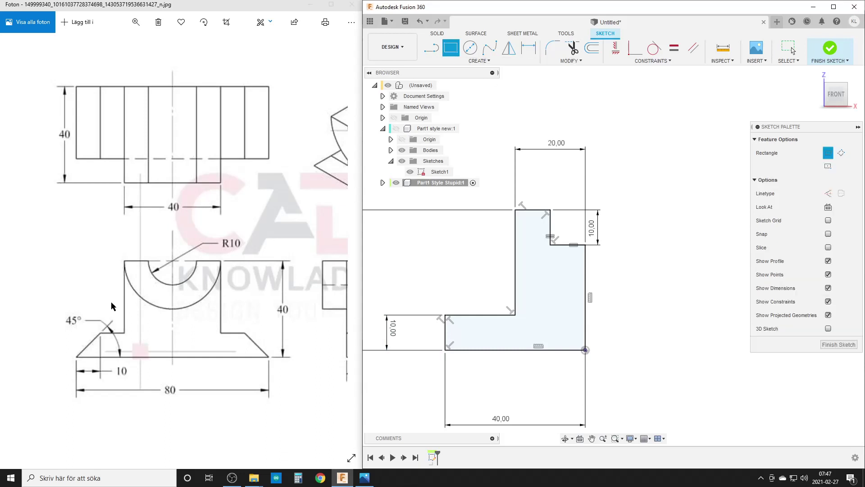
{"action": "left_click", "coordinate": [586, 277]}
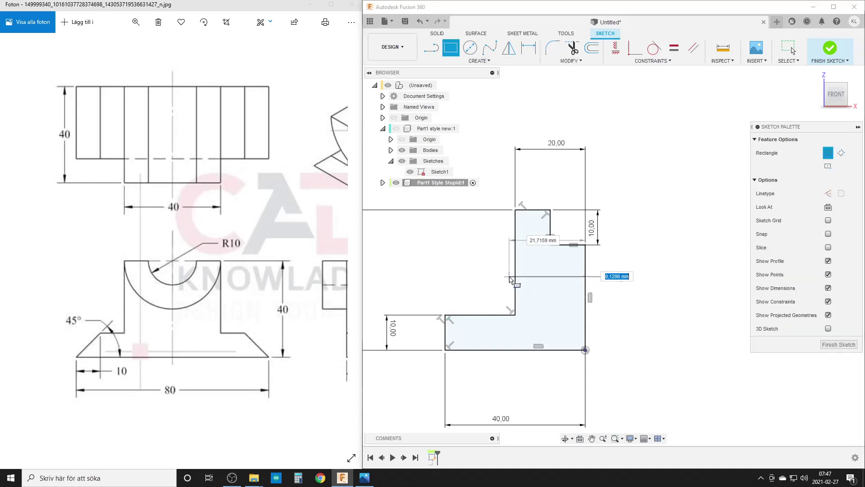
{"action": "left_click", "coordinate": [516, 279]}
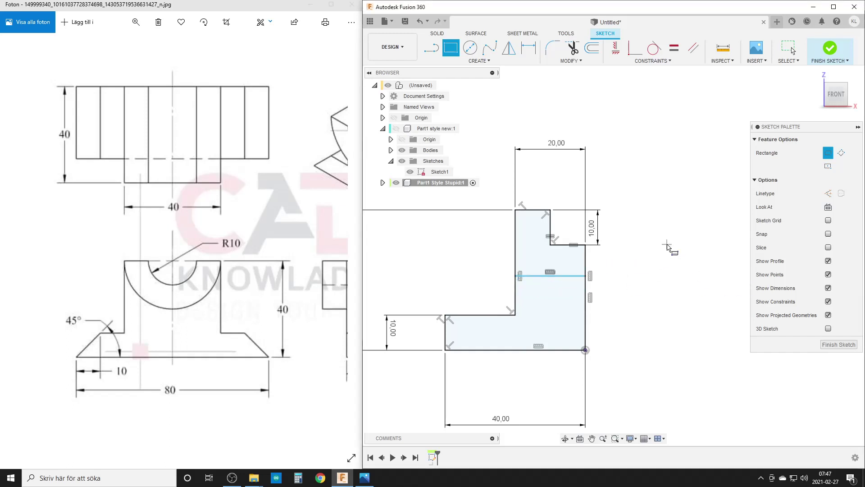
{"action": "scroll", "coordinate": [575, 297], "scroll_direction": "up", "scroll_amount": 2}
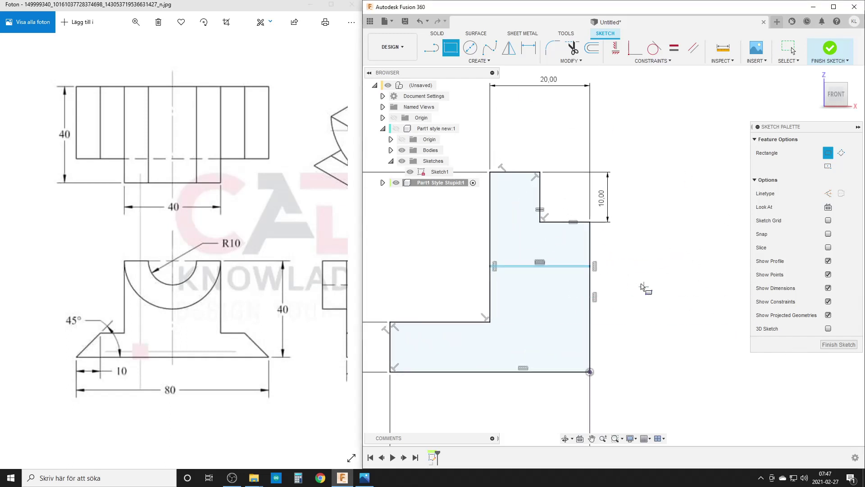
{"action": "key", "text": "Escape"}
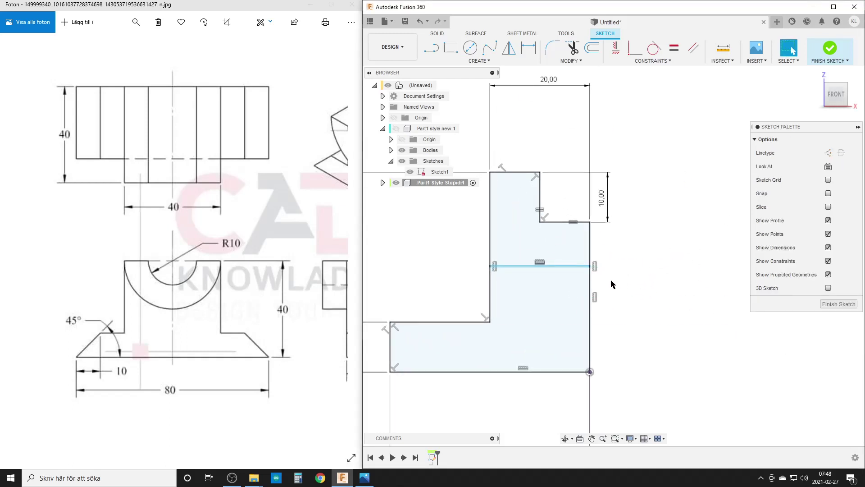
{"action": "key", "text": "Delete"}
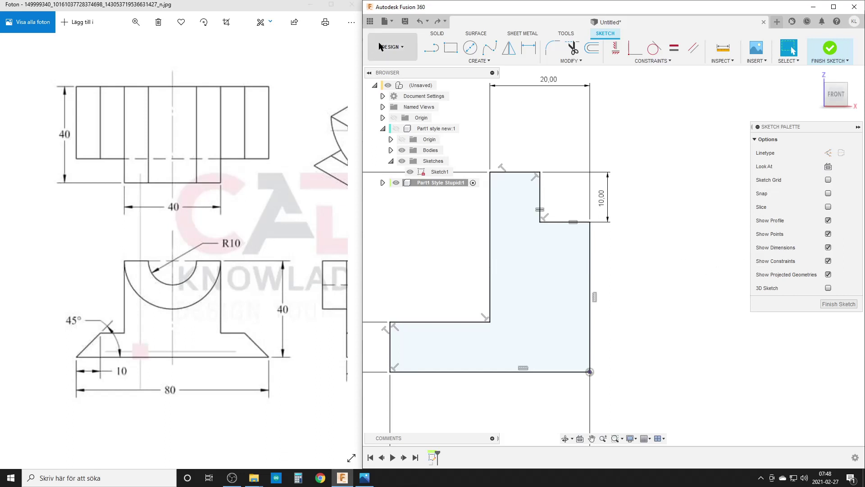
Draw a horizontal dividing line across the upright and dimension its distance below the top by linking to the 20 mm half-width dimension.
{"action": "left_click", "coordinate": [431, 48]}
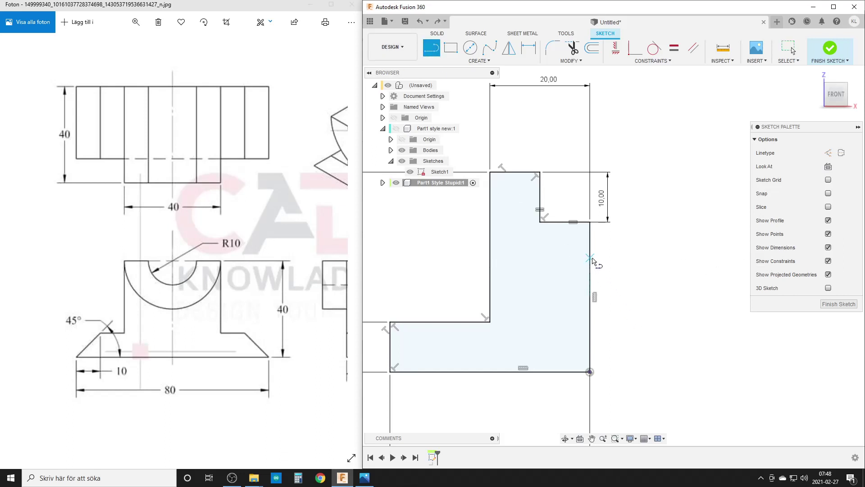
{"action": "left_click_drag", "start_coordinate": [590, 222], "coordinate": [493, 257]}
{"action": "left_click", "coordinate": [528, 47]}
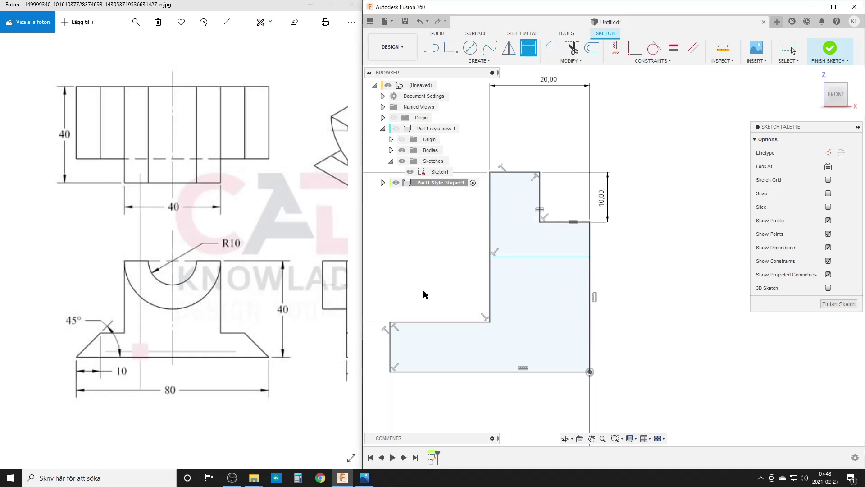
{"action": "left_click", "coordinate": [490, 257]}
{"action": "left_click", "coordinate": [490, 172]}
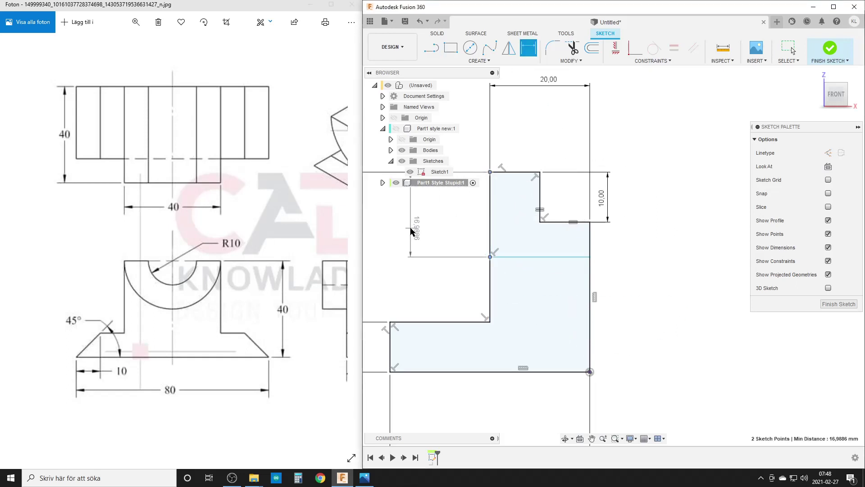
{"action": "left_click", "coordinate": [411, 231]}
{"action": "scroll", "coordinate": [455, 263], "scroll_direction": "down", "scroll_amount": 3}
{"action": "middle_click_drag", "start_coordinate": [456, 263], "coordinate": [518, 303]}
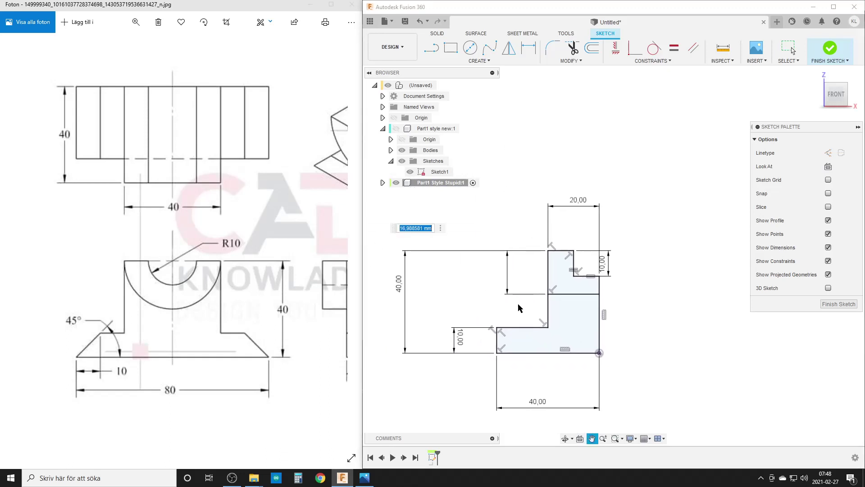
{"action": "left_click", "coordinate": [574, 203]}
{"action": "key", "text": "Return"}
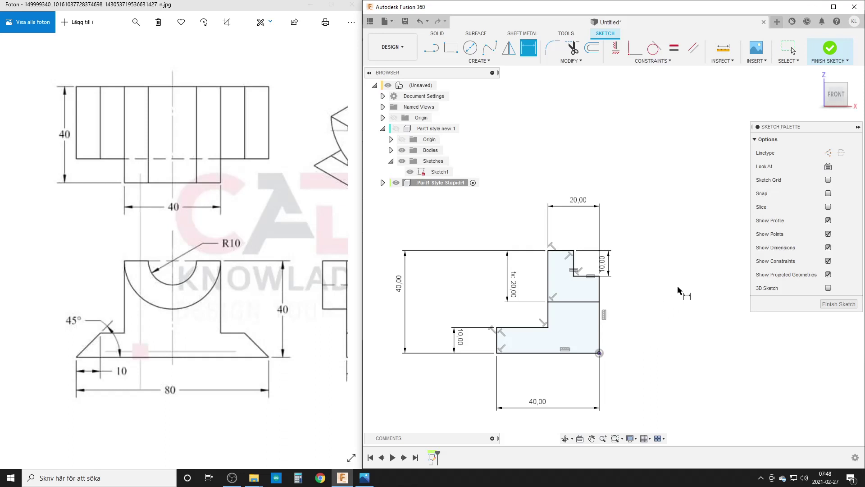
Move the 10 mm notch and 20 mm width dimensions to clearer positions and finish the sketch.
{"action": "key", "text": "Escape"}
{"action": "left_click_drag", "start_coordinate": [602, 264], "coordinate": [637, 262]}
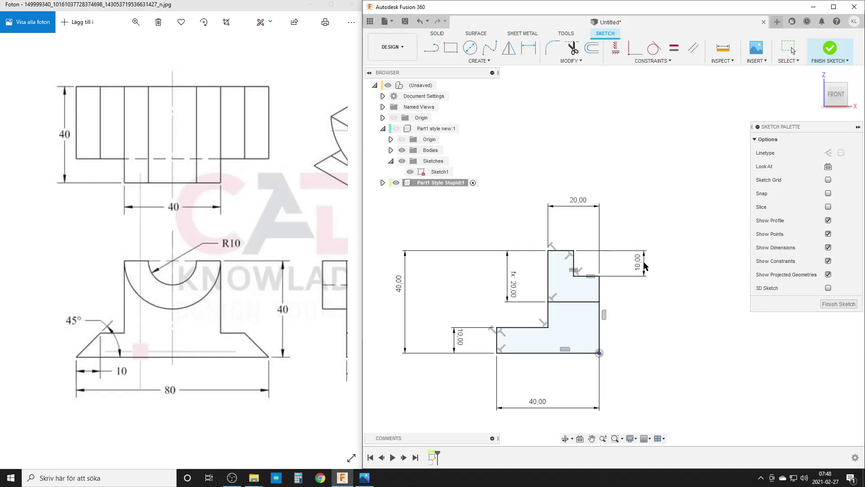
{"action": "left_click_drag", "start_coordinate": [568, 200], "coordinate": [579, 211]}
{"action": "left_click", "coordinate": [839, 304]}
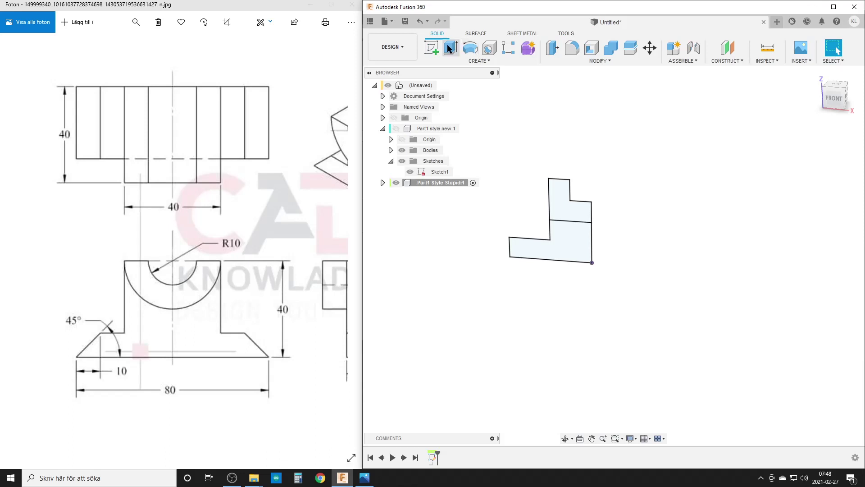
Extrude the notched upper profile 40 mm toward the front as a new body.
{"action": "left_click", "coordinate": [451, 47]}
{"action": "left_click", "coordinate": [563, 193]}
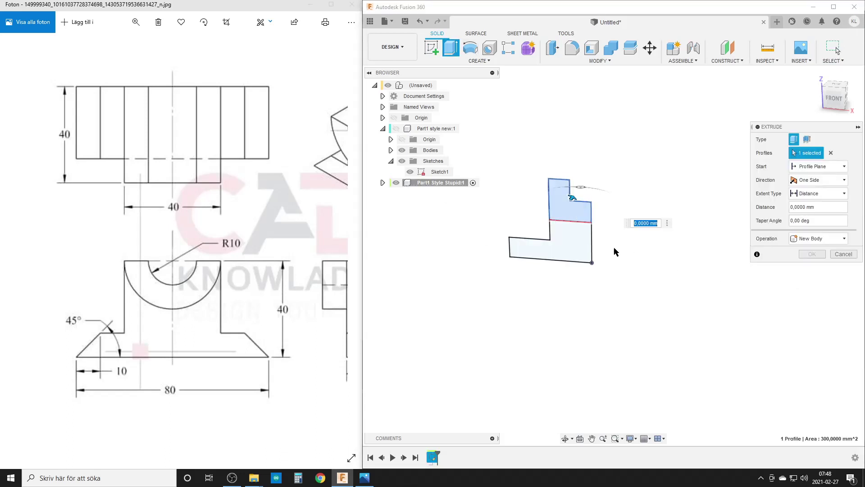
{"action": "type", "text": "40"}
{"action": "key", "text": "Return"}
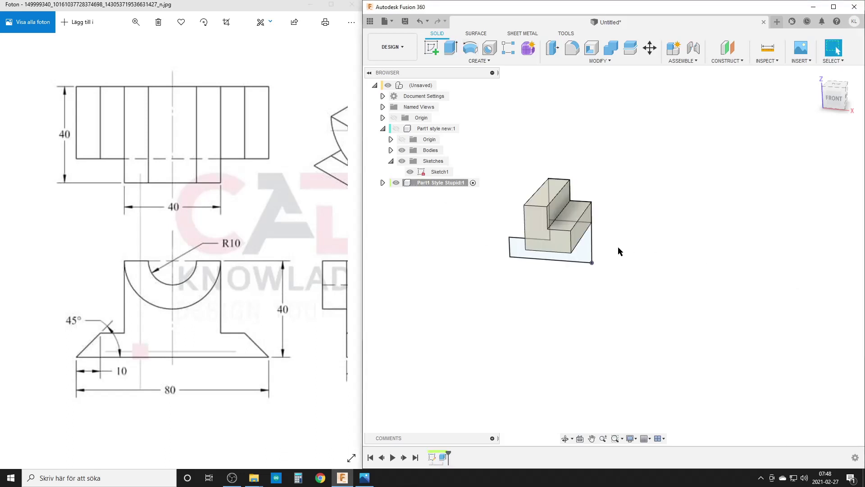
Extrude the lower L-shaped profile -30 mm toward the front and join it to the upper body.
{"action": "left_click", "coordinate": [454, 53]}
{"action": "left_click", "coordinate": [581, 252]}
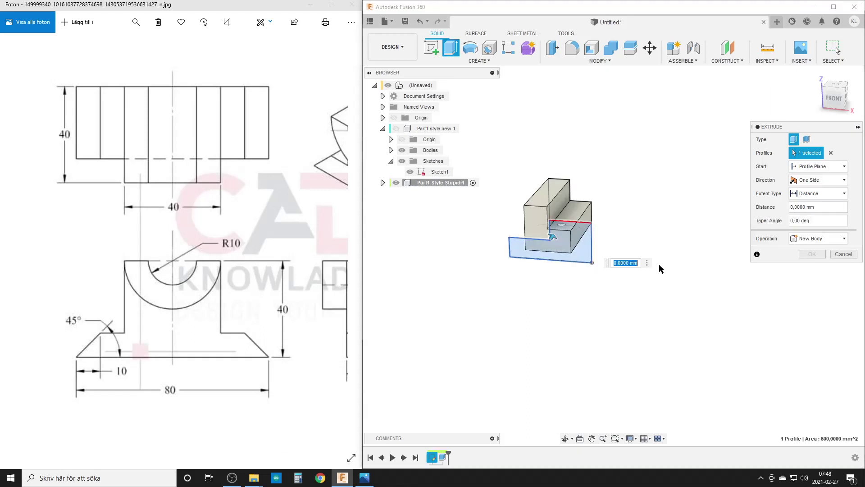
{"action": "type", "text": "-30"}
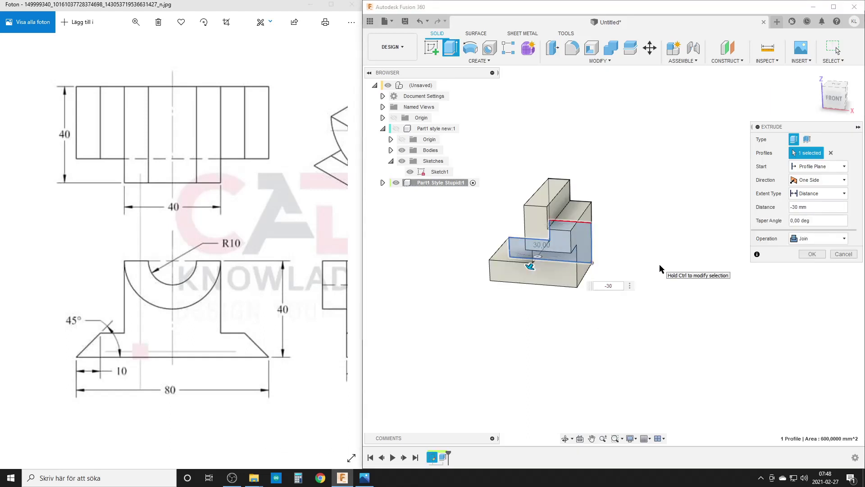
{"action": "key", "text": "Return"}
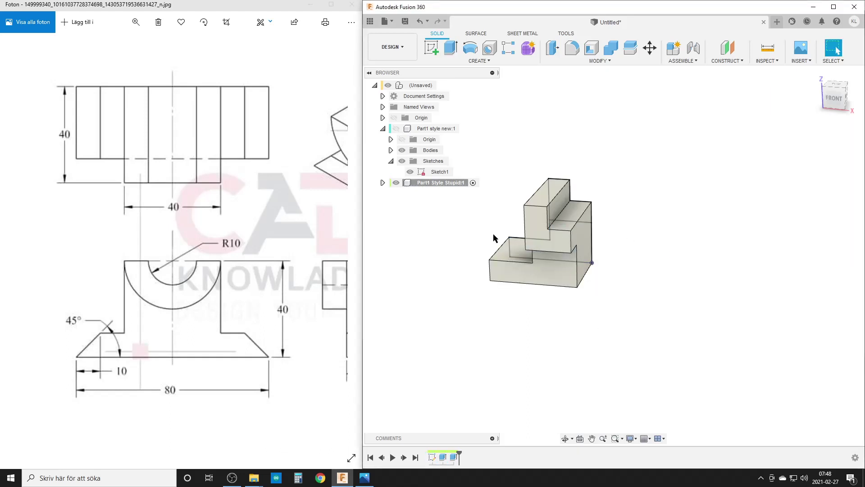
Hide Sketch1 of the Part1 Style Stupid component.
{"action": "left_click", "coordinate": [382, 183]}
{"action": "left_click", "coordinate": [390, 215]}
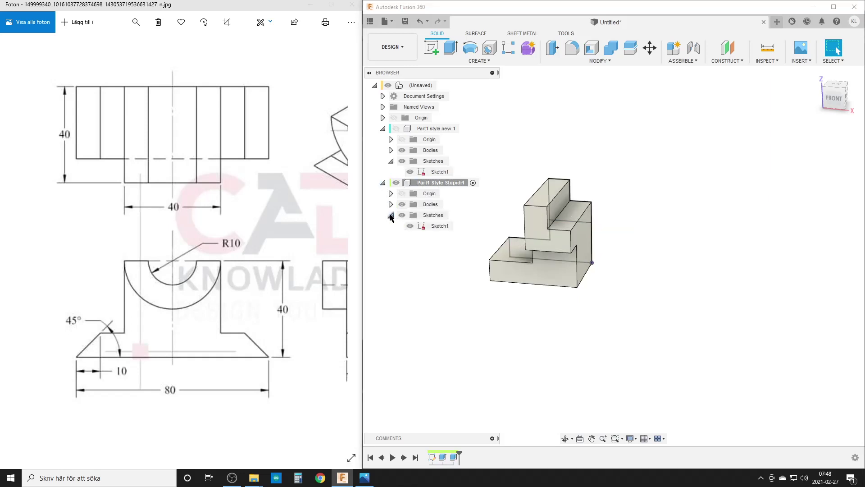
{"action": "left_click", "coordinate": [409, 227]}
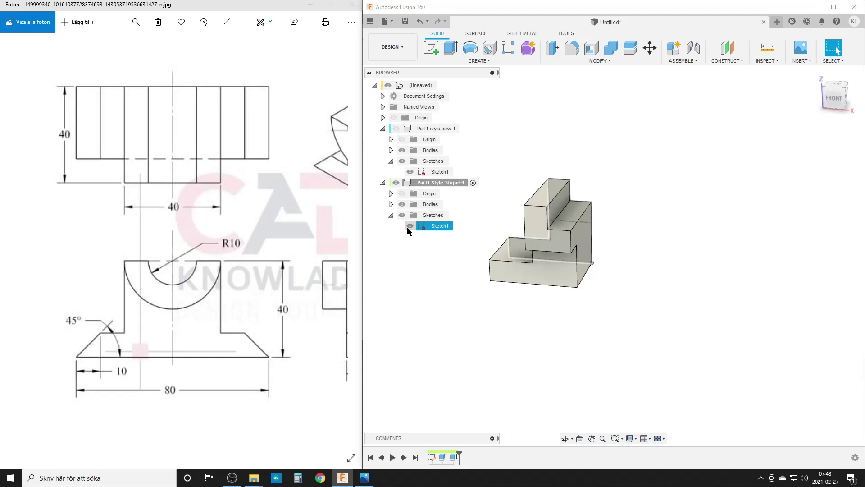
Hide the half-profile sketch and set a 10 mm radius fillet on the inner edge of the upper notch.
{"action": "left_click", "coordinate": [409, 226]}
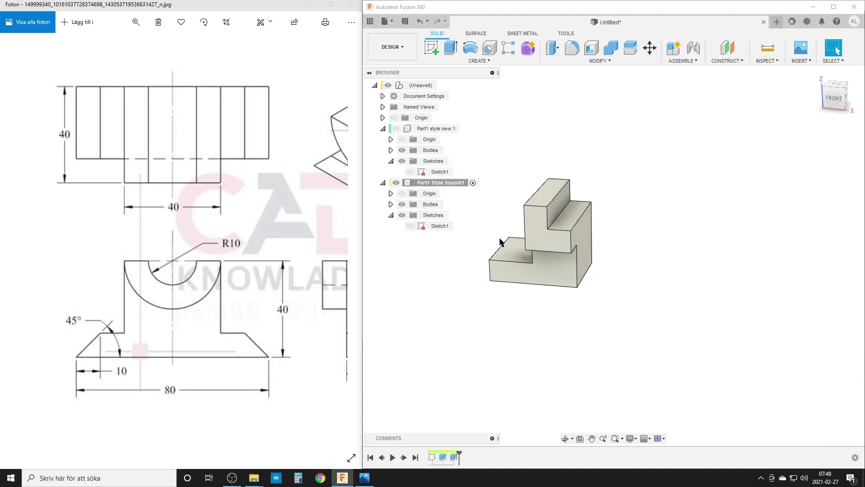
{"action": "middle_click_drag", "start_coordinate": [593, 353], "coordinate": [668, 374], "text": "shift"}
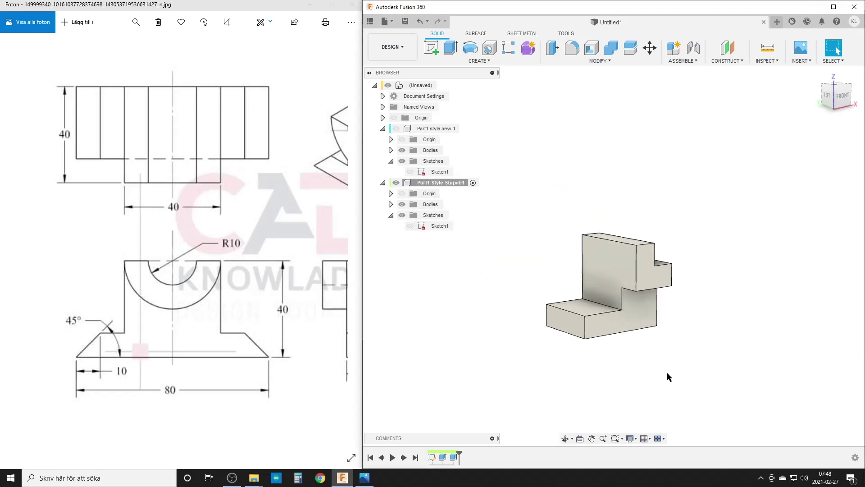
{"action": "left_click", "coordinate": [572, 47]}
{"action": "middle_click_drag", "start_coordinate": [727, 325], "coordinate": [676, 328], "text": "shift"}
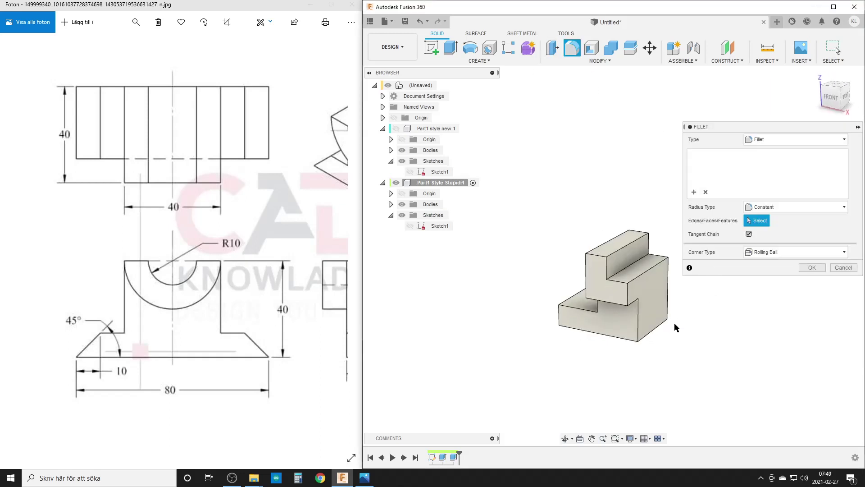
{"action": "left_click", "coordinate": [629, 268]}
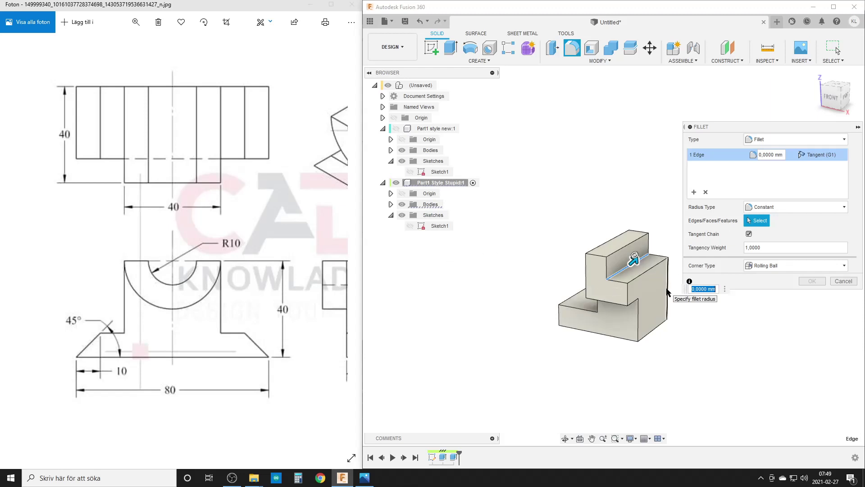
{"action": "type", "text": "10"}
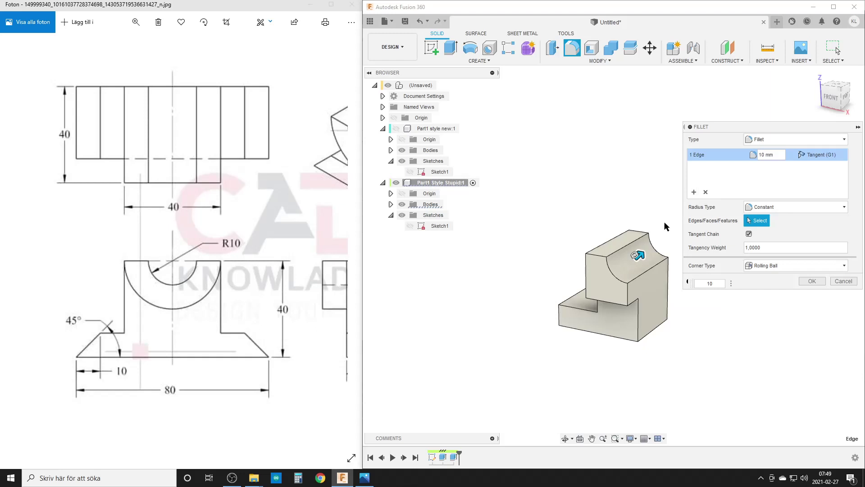
Add a second fillet set on the outer lower edge of the overhanging upper block with radius 40/2 mm and apply both fillets.
{"action": "left_click", "coordinate": [695, 193]}
{"action": "middle_click_drag", "start_coordinate": [596, 308], "coordinate": [628, 283], "text": "shift"}
{"action": "left_click", "coordinate": [631, 284]}
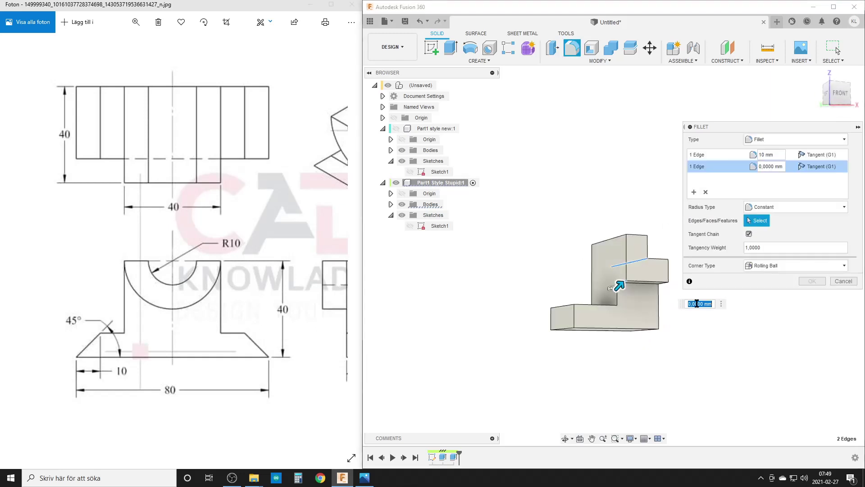
{"action": "type", "text": "10"}
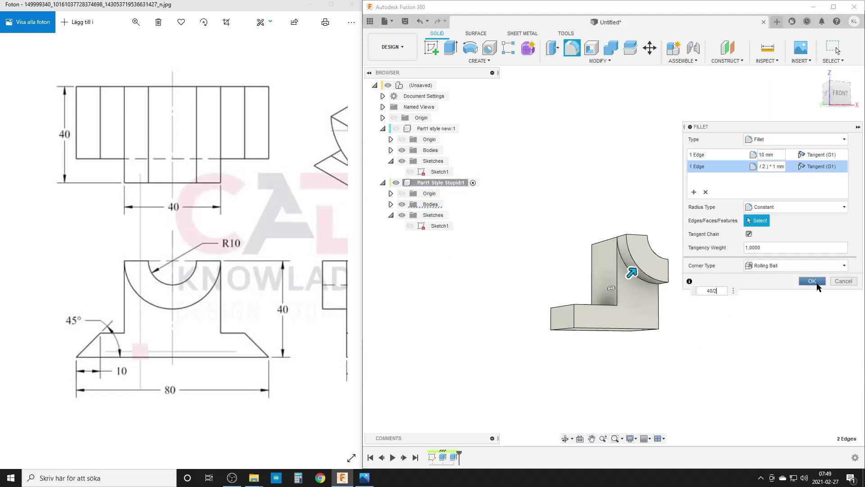
{"action": "left_click", "coordinate": [812, 281]}
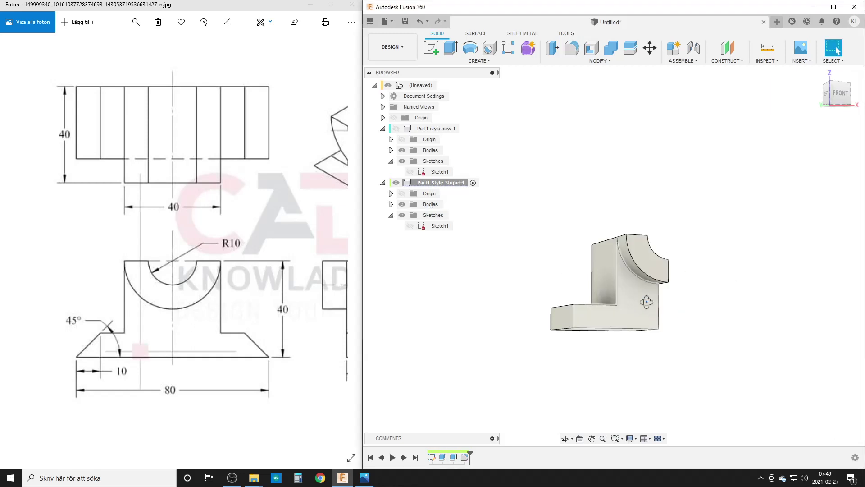
Chamfer the outer top edge of the base flange with an equal distance of 10 mm.
{"action": "middle_click_drag", "start_coordinate": [646, 302], "coordinate": [639, 318], "text": "shift"}
{"action": "left_click", "coordinate": [599, 61]}
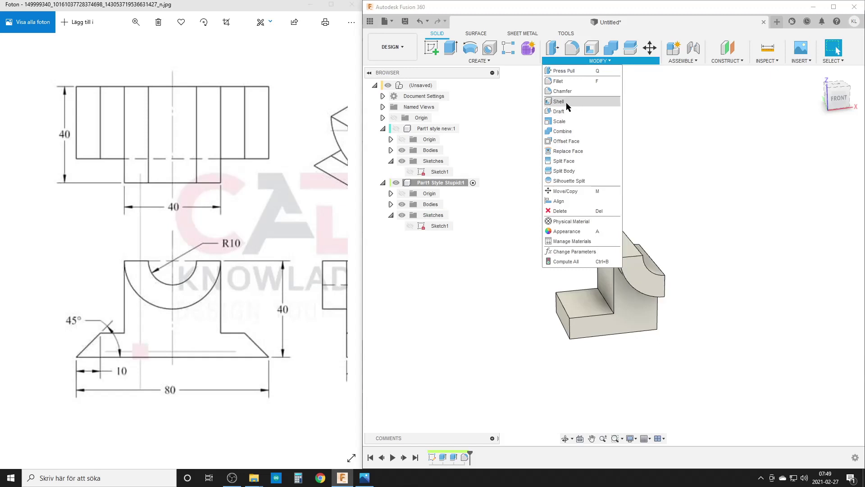
{"action": "left_click", "coordinate": [562, 91]}
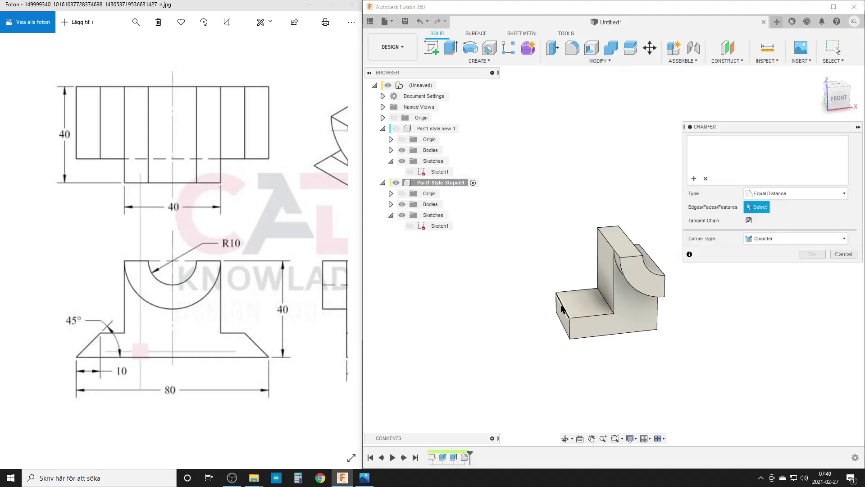
{"action": "left_click", "coordinate": [562, 309]}
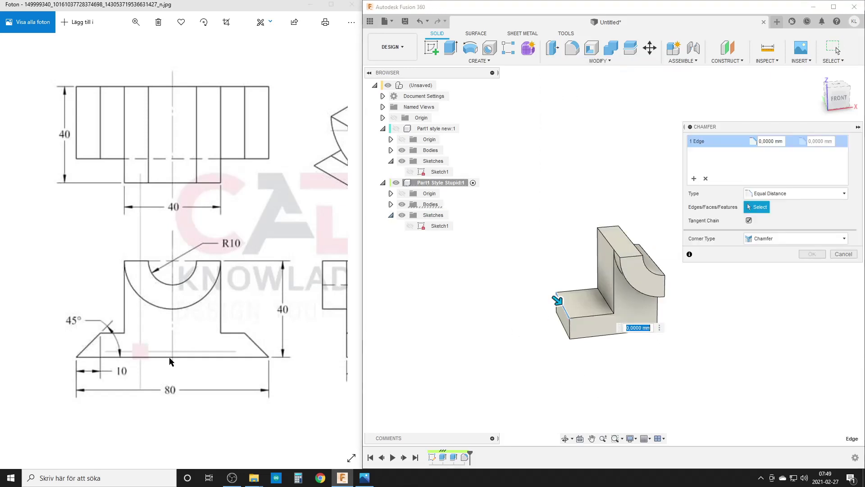
{"action": "type", "text": "10"}
{"action": "key", "text": "Return"}
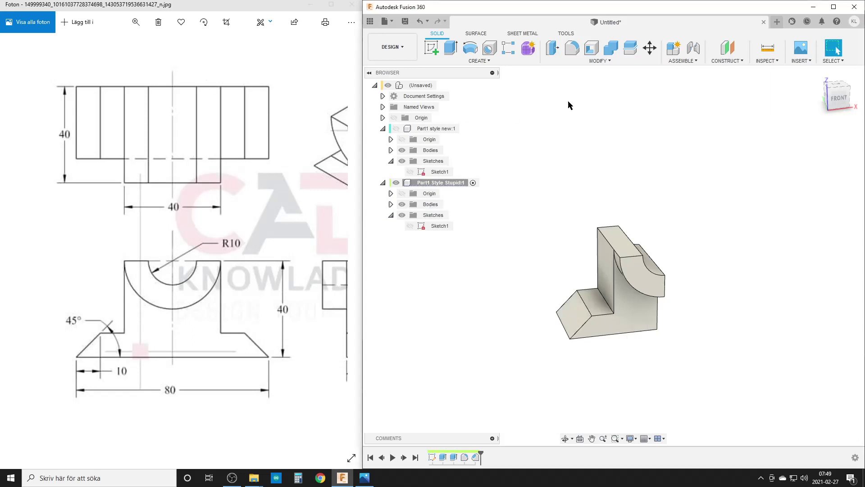
{"action": "left_click", "coordinate": [599, 61]}
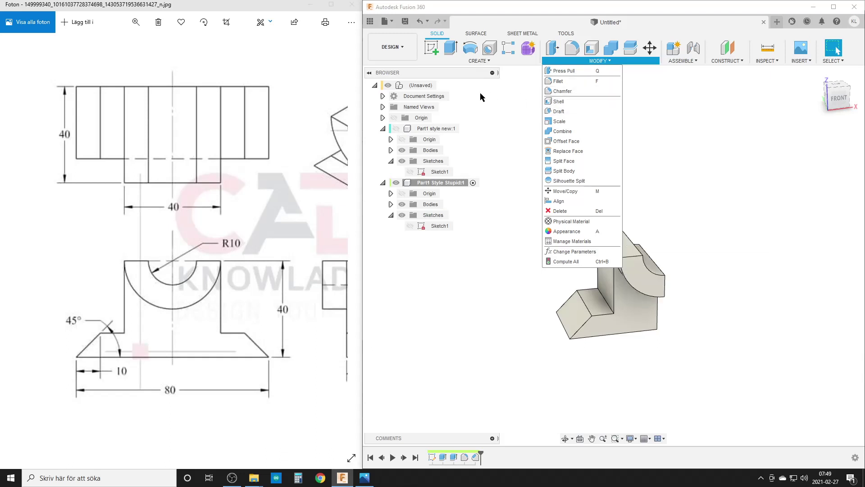
{"action": "left_click", "coordinate": [477, 62]}
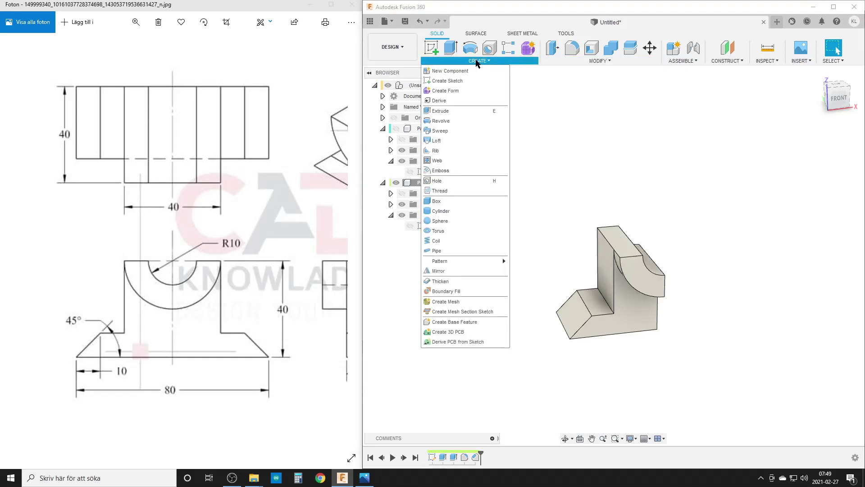
{"action": "left_click", "coordinate": [591, 137]}
{"action": "left_click", "coordinate": [603, 62]}
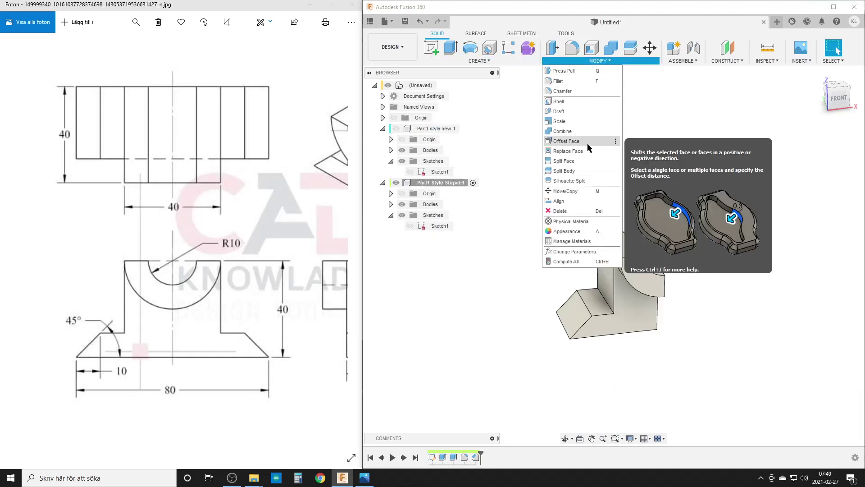
{"action": "left_click", "coordinate": [691, 115]}
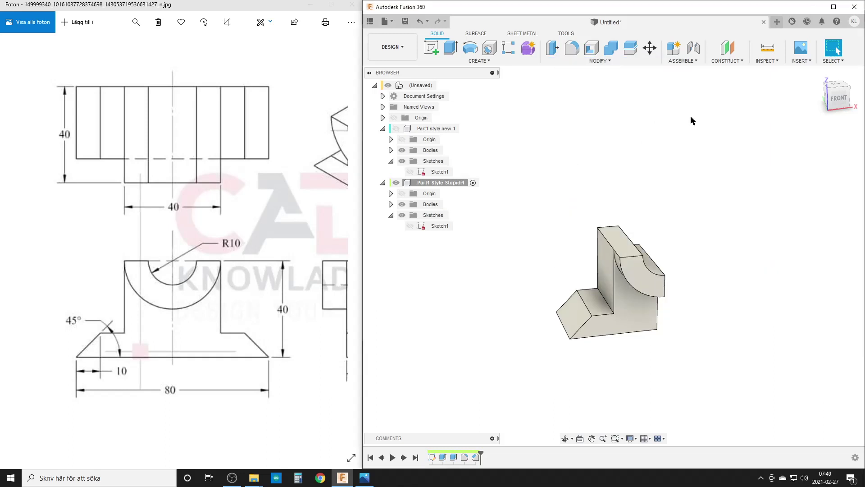
Mirror the half body across its flat centre face and join the halves into the full bracket.
{"action": "type", "text": "s"}
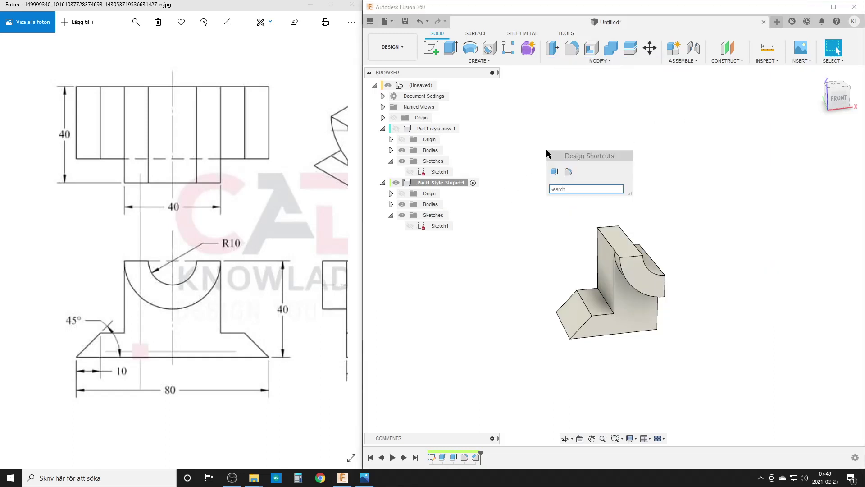
{"action": "type", "text": "mirr"}
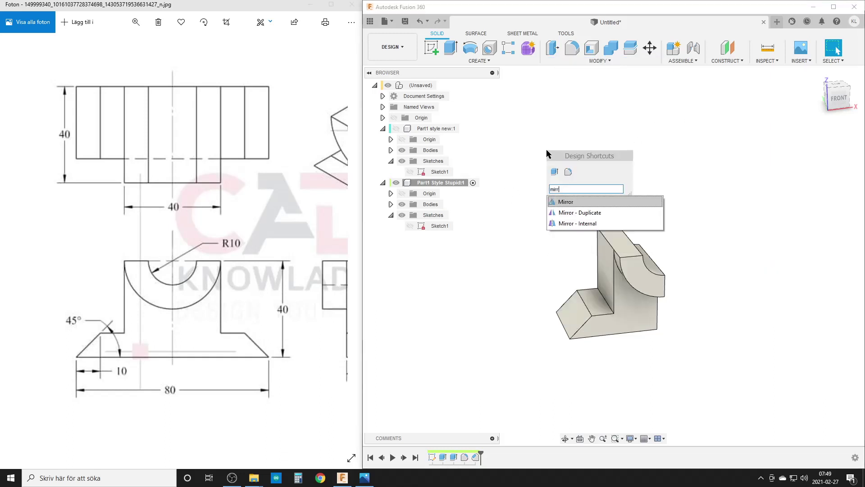
{"action": "left_click", "coordinate": [564, 202]}
{"action": "left_click", "coordinate": [837, 140]}
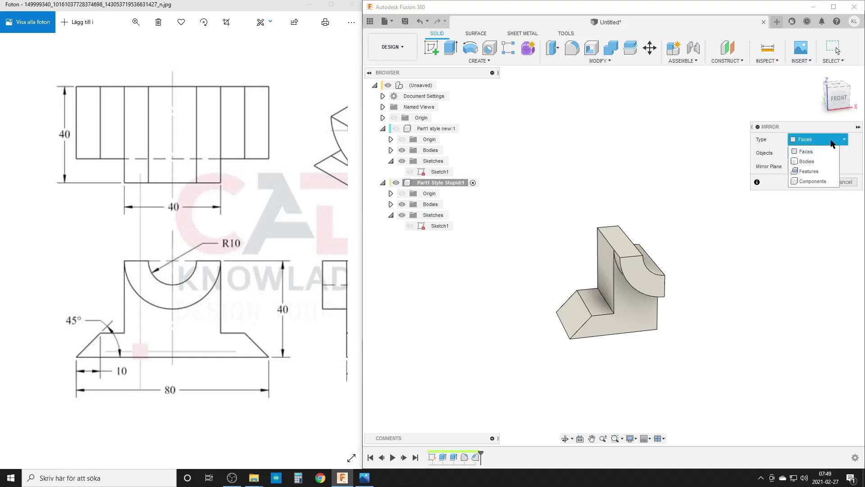
{"action": "left_click", "coordinate": [817, 166]}
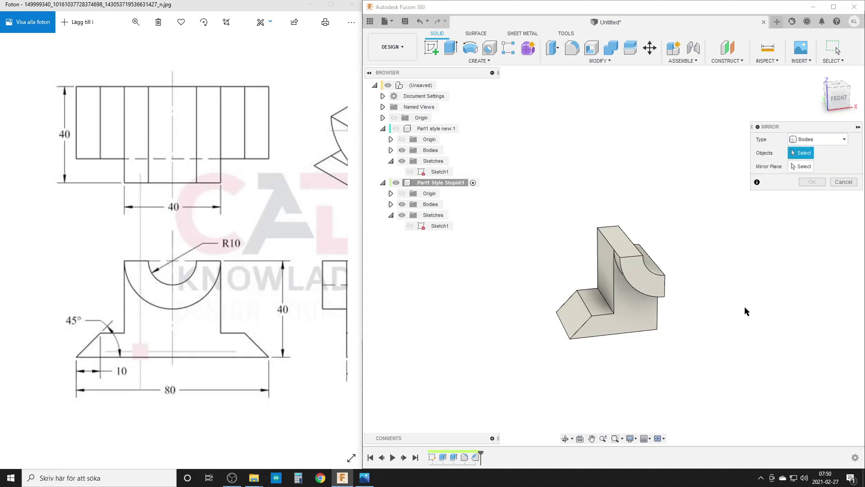
{"action": "middle_click_drag", "start_coordinate": [749, 311], "coordinate": [681, 306], "text": "shift"}
{"action": "left_click", "coordinate": [628, 323]}
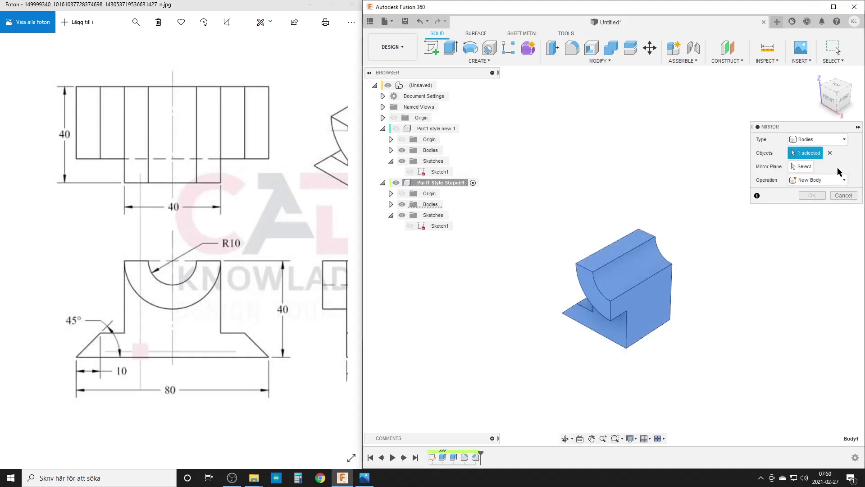
{"action": "left_click", "coordinate": [804, 166]}
{"action": "left_click", "coordinate": [659, 316]}
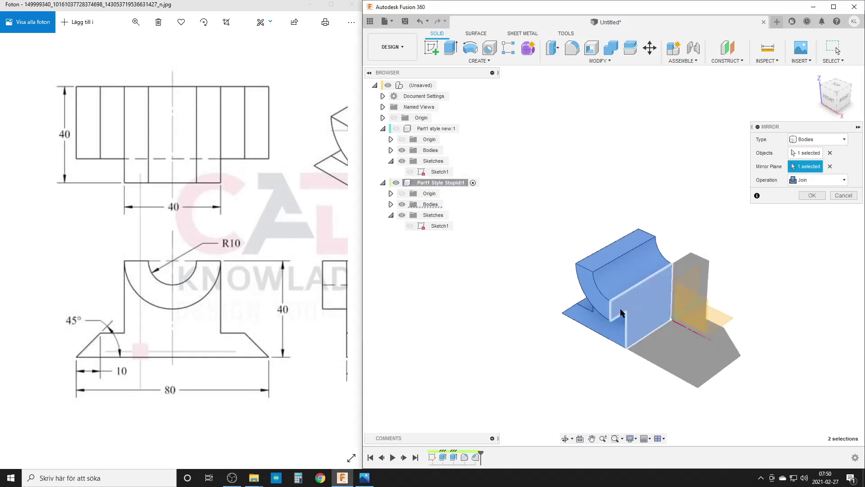
{"action": "left_click", "coordinate": [812, 195]}
Move the Part1 Style Stupid bracket aside and show the Part1 style new component.
{"action": "scroll", "coordinate": [485, 251], "scroll_direction": "down", "scroll_amount": 3}
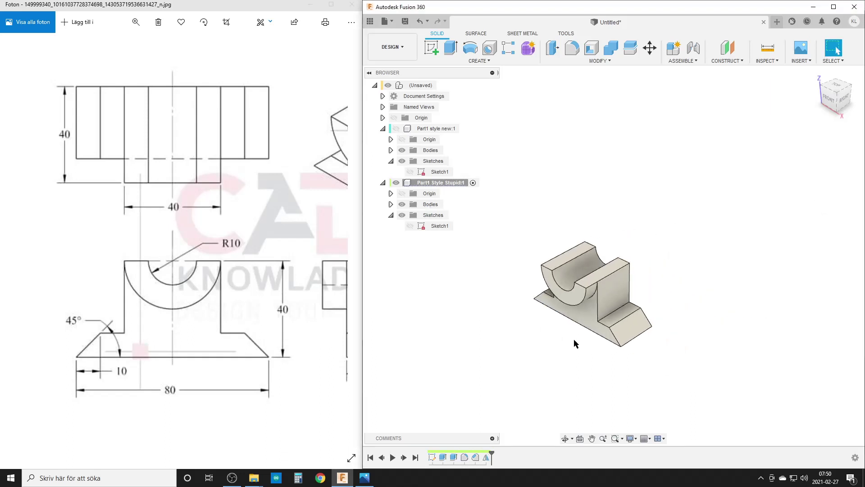
{"action": "middle_click_drag", "start_coordinate": [566, 331], "coordinate": [601, 313], "text": "shift"}
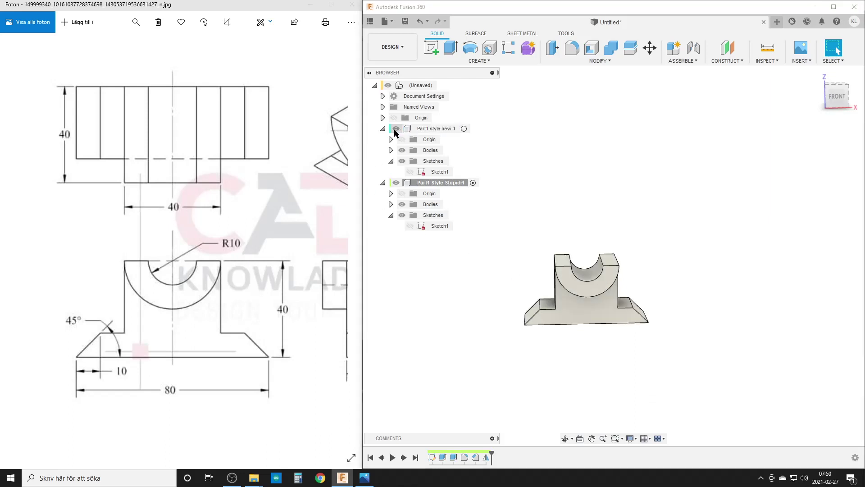
{"action": "left_click", "coordinate": [395, 129]}
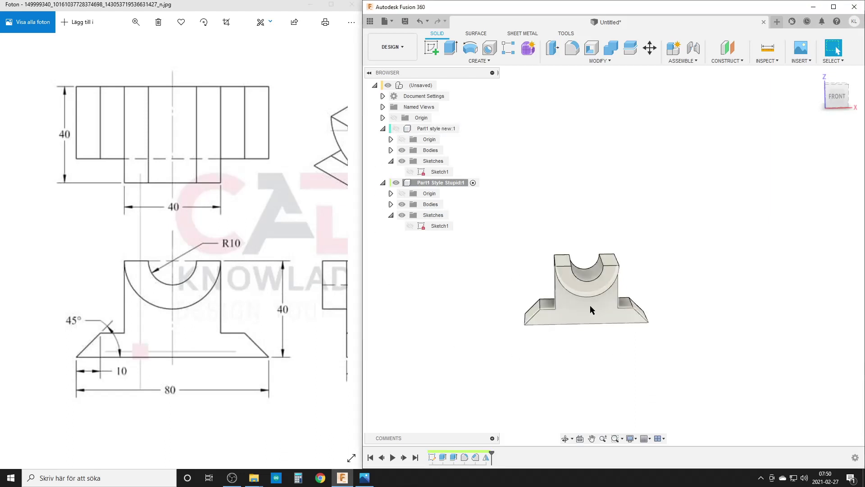
{"action": "left_click", "coordinate": [396, 129]}
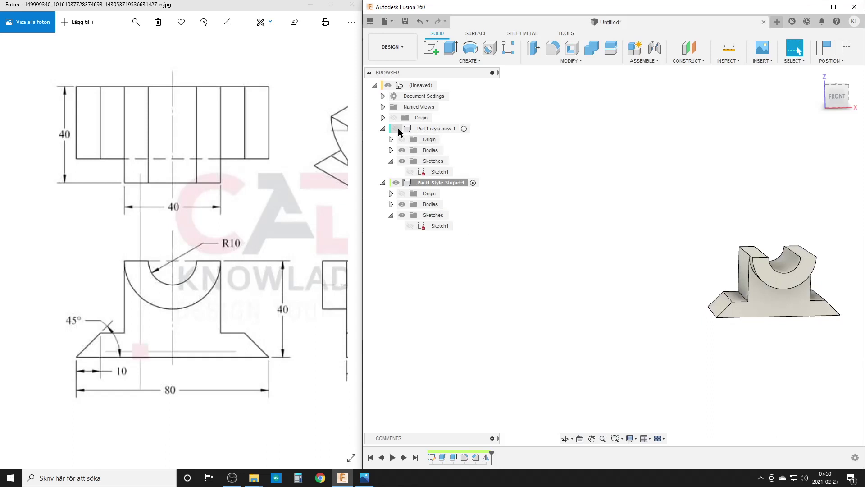
Activate the top-level assembly and move the Part1 Style Stupid bracket closer to the first bracket.
{"action": "left_click", "coordinate": [442, 85]}
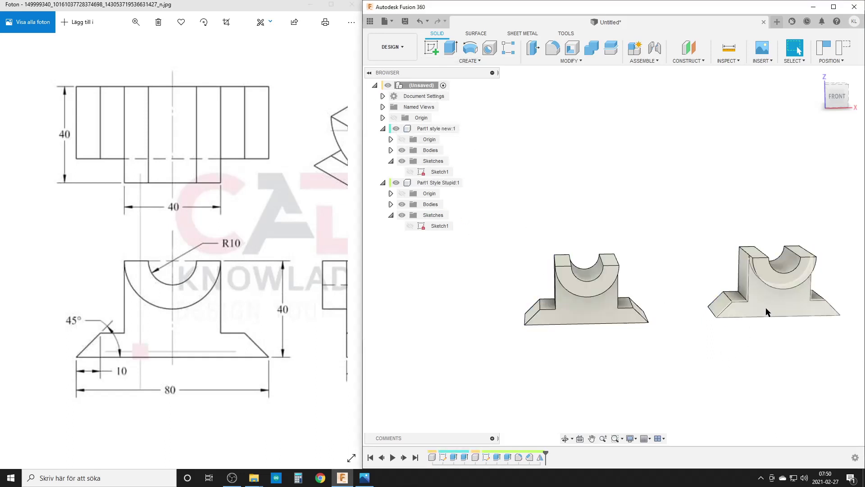
{"action": "left_click_drag", "start_coordinate": [765, 306], "coordinate": [721, 310]}
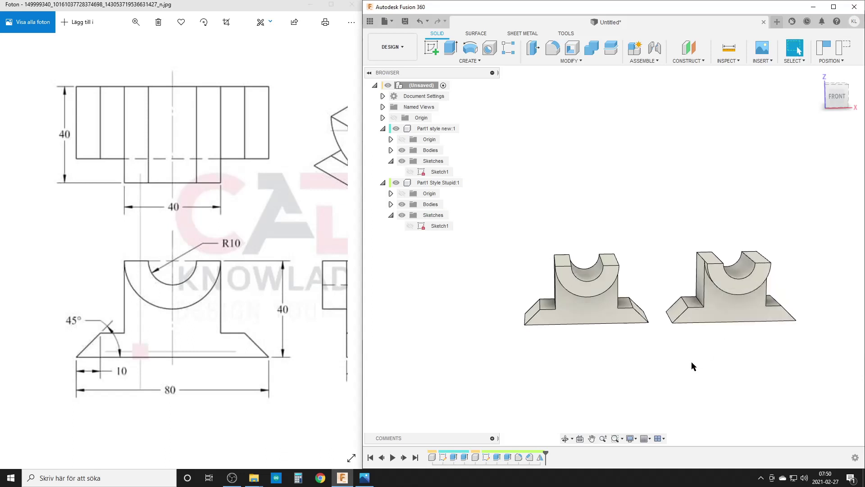
{"action": "middle_click_drag", "start_coordinate": [691, 362], "coordinate": [680, 374], "text": "shift"}
{"action": "key", "text": "Escape"}
Show Sketch1 of both components and temporarily hide their bodies to compare the full-profile and half-profile sketches.
{"action": "left_click", "coordinate": [410, 226]}
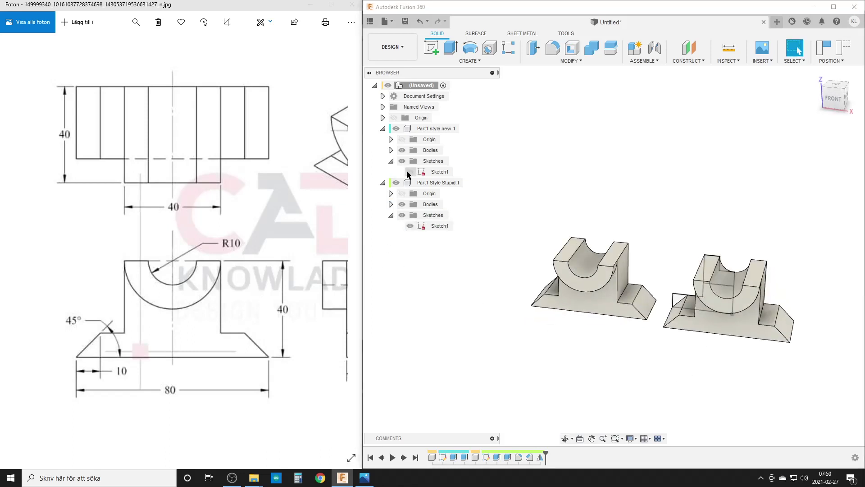
{"action": "left_click", "coordinate": [410, 172]}
{"action": "left_click", "coordinate": [402, 204]}
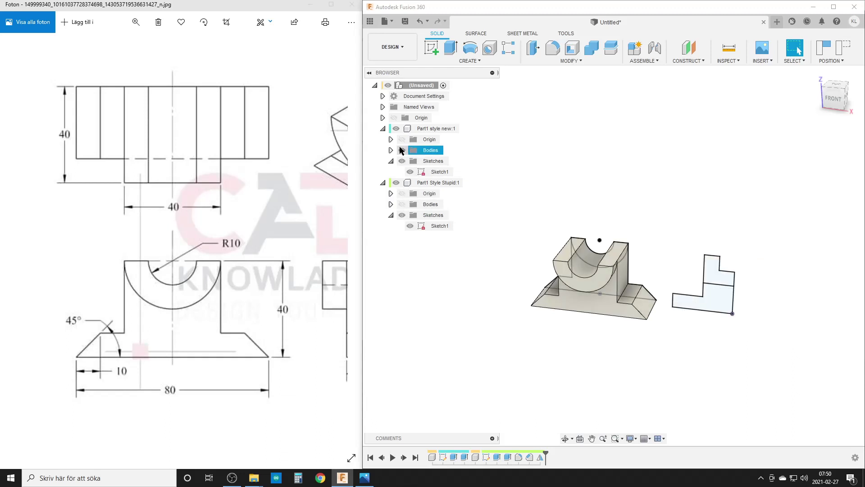
{"action": "left_click", "coordinate": [402, 150]}
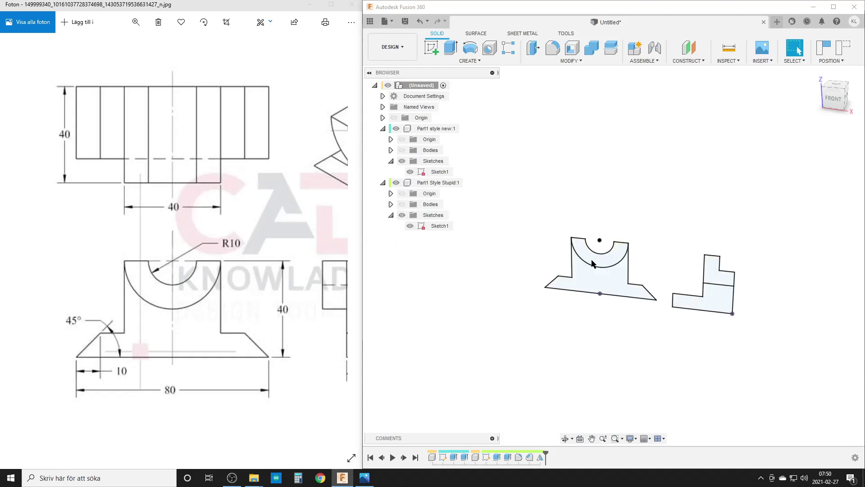
{"action": "left_click", "coordinate": [401, 150]}
{"action": "left_click", "coordinate": [402, 204]}
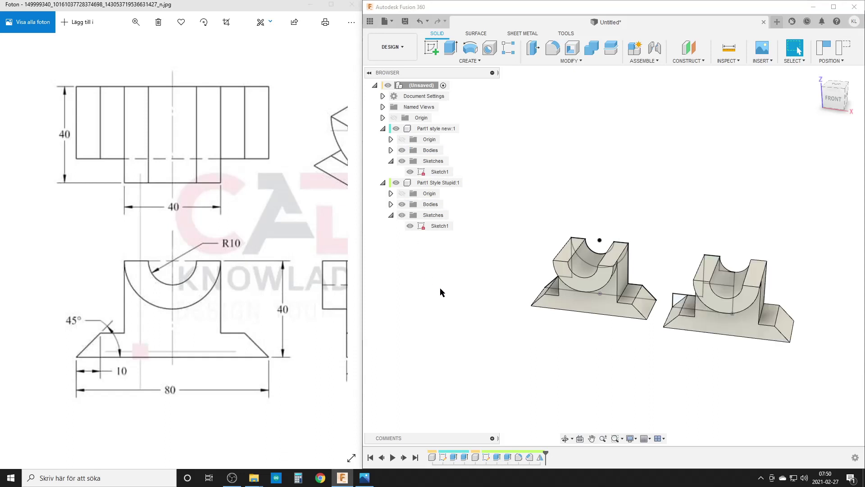